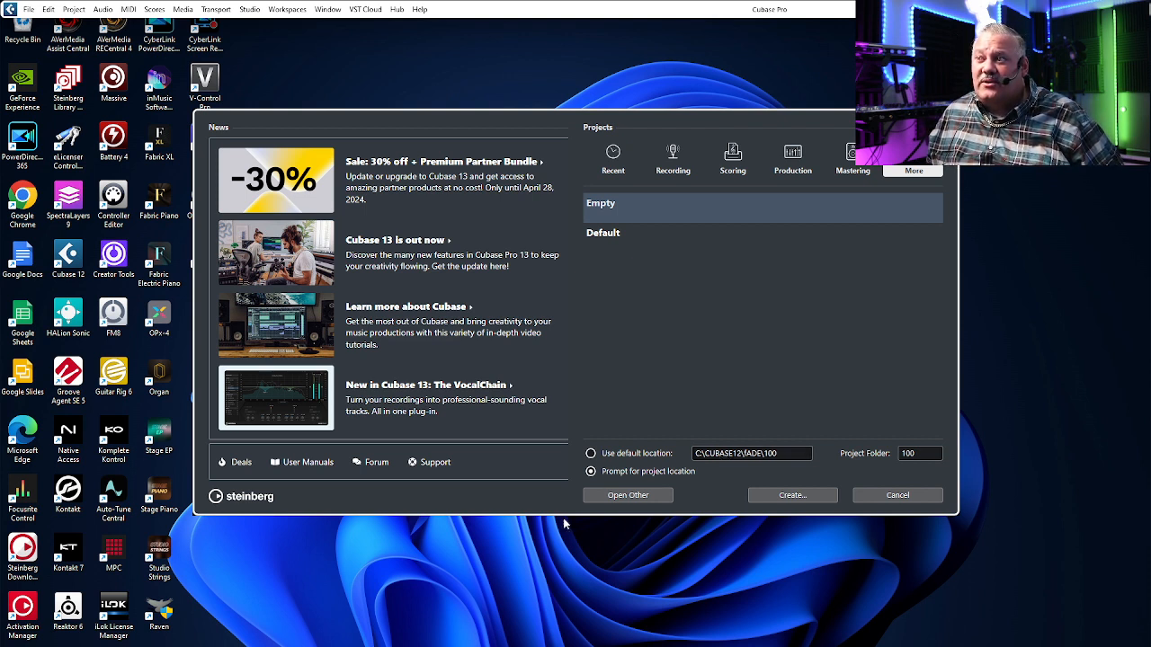
Step: Open File Explorer and browse to the fADE folder inside CUBASE12 on the Local Disk (C:)
click(603, 633)
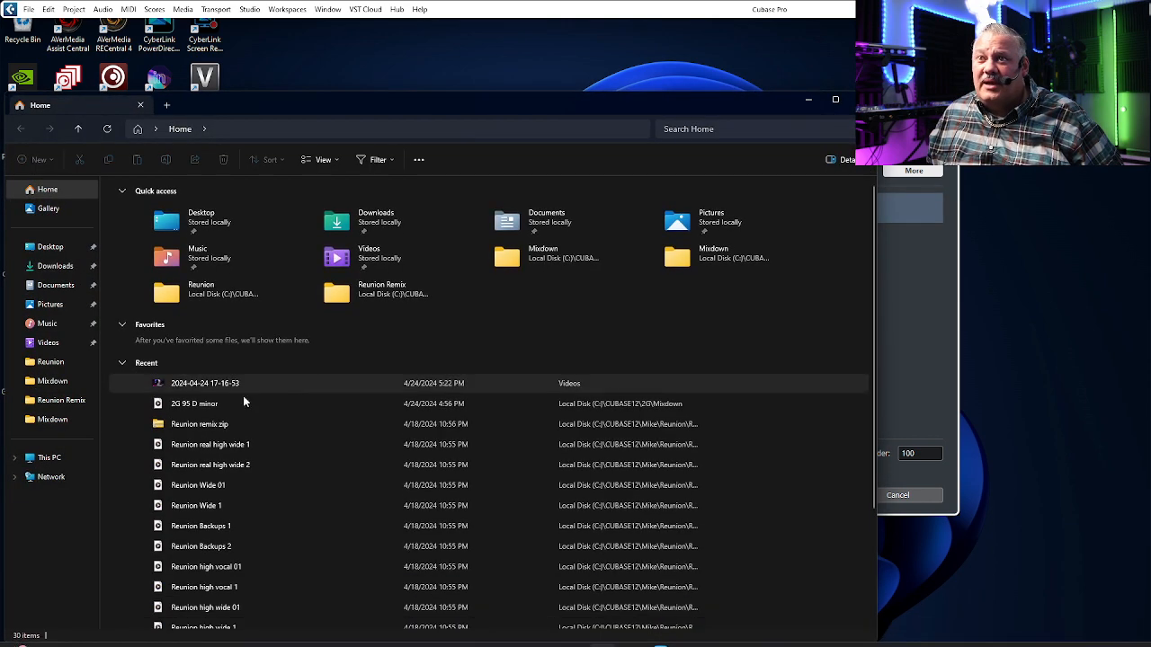
click(51, 459)
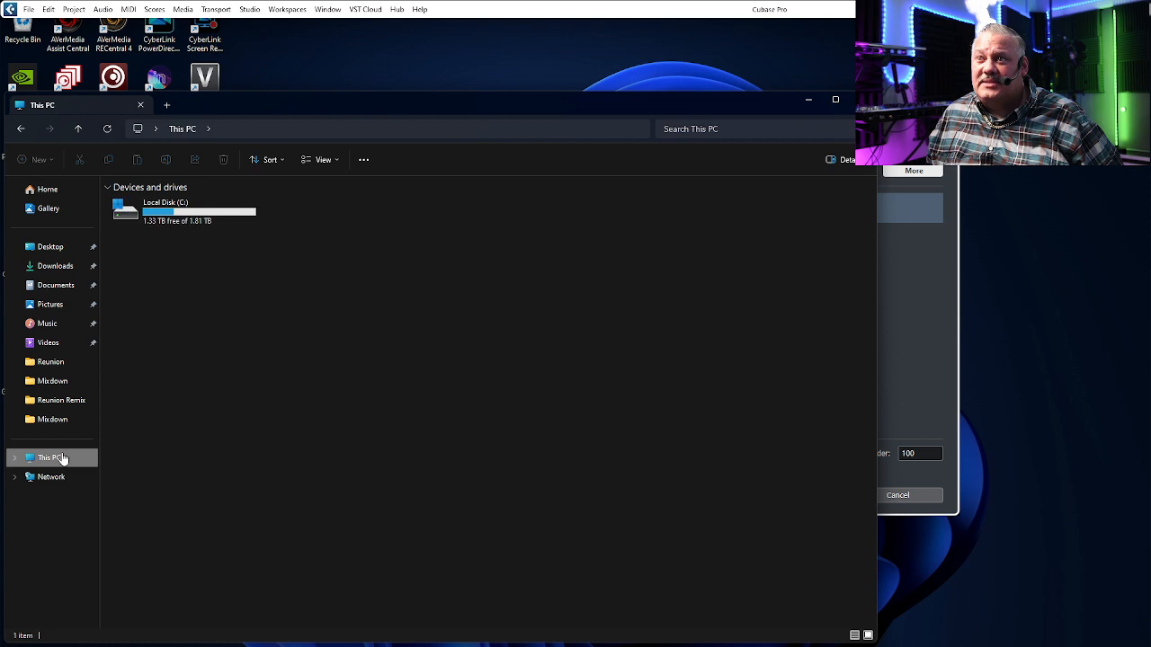
click(178, 211)
double_click(178, 211)
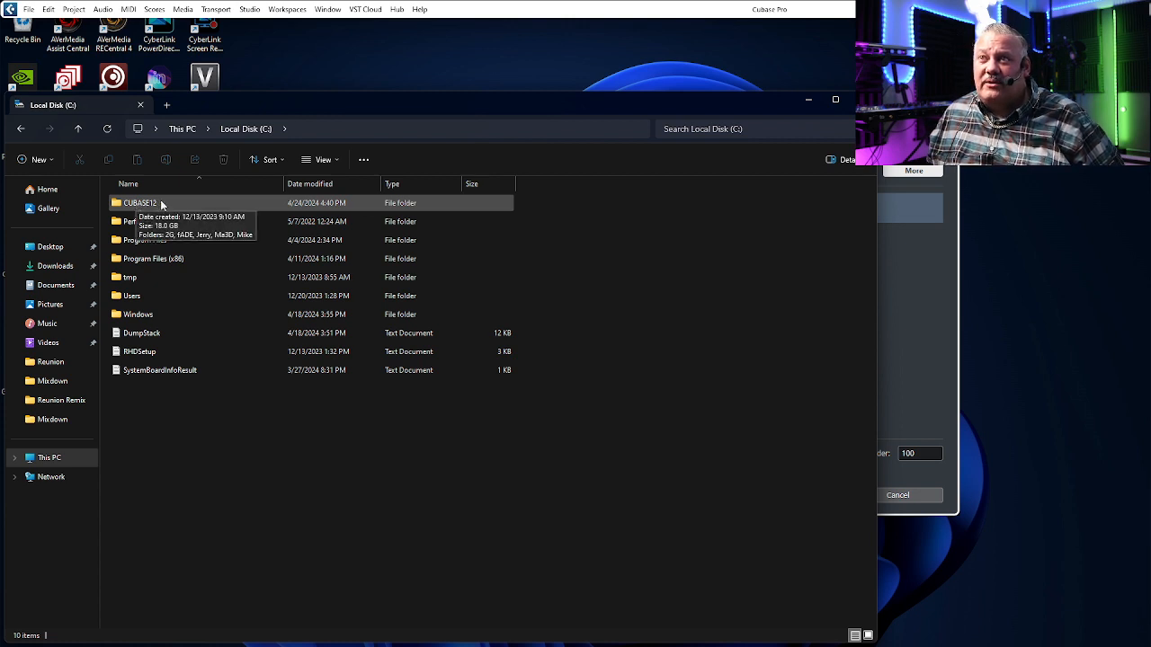
double_click(161, 205)
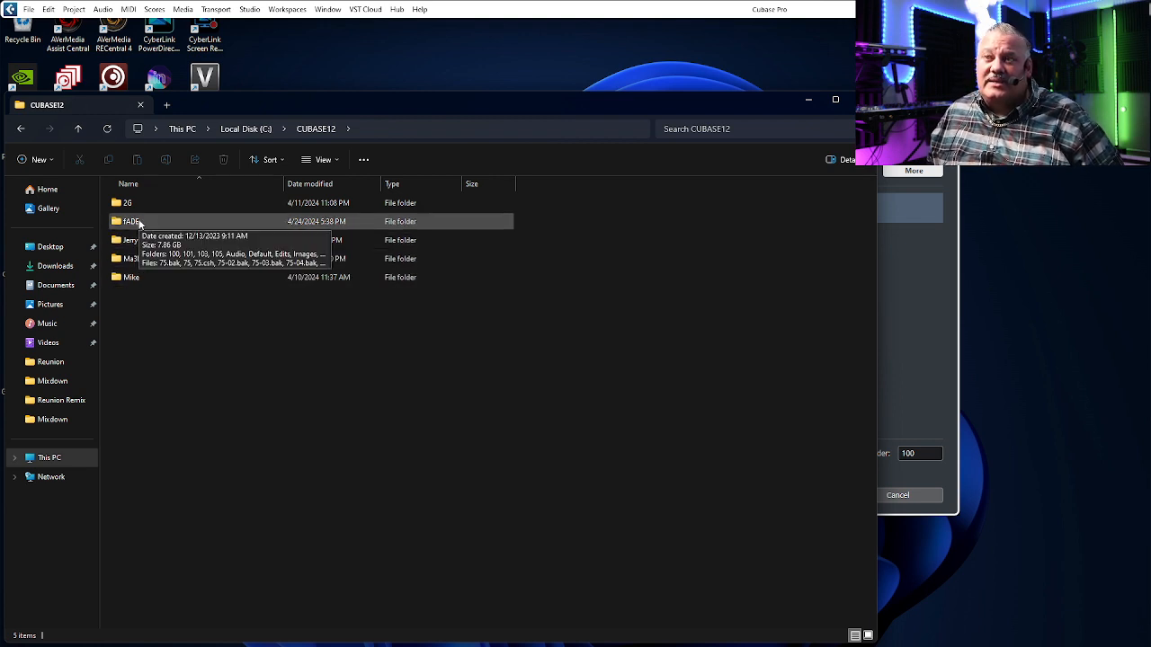
double_click(132, 222)
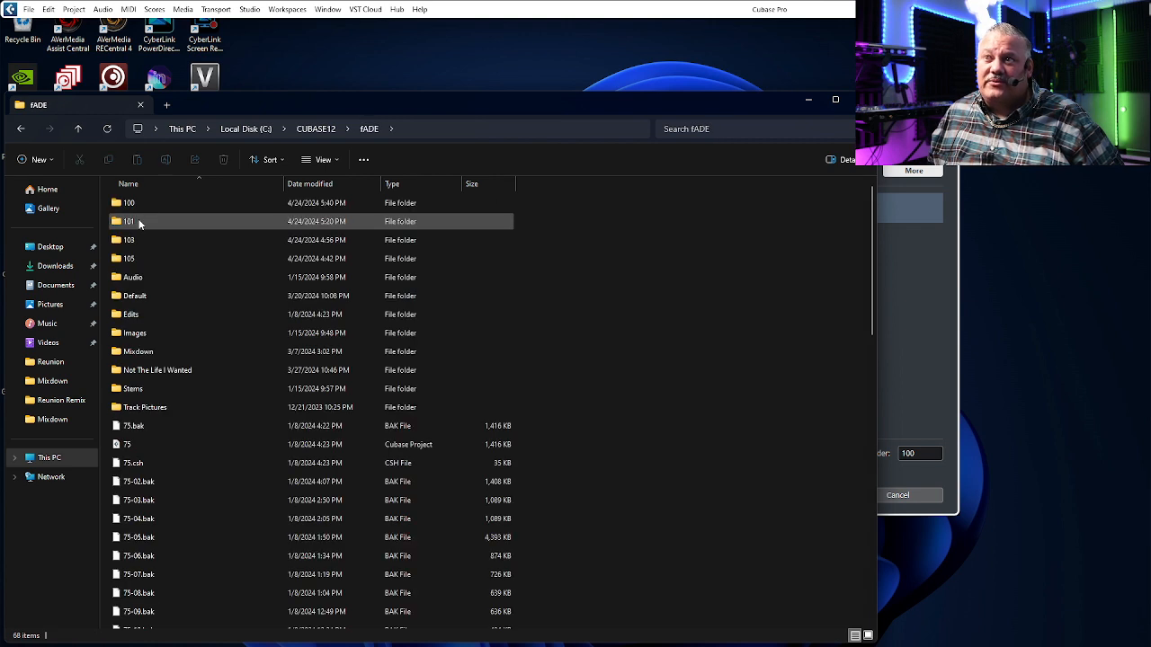
Step: Create a new folder named 99 inside fADE, open it, and close the file browser
right_click(725, 349)
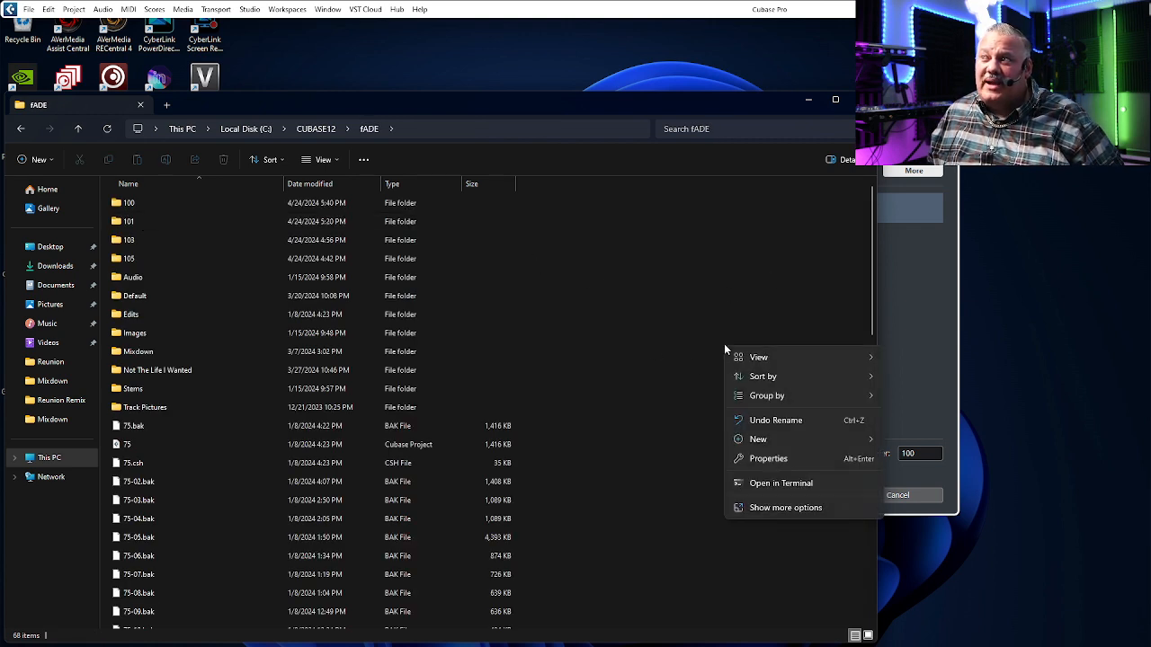
mouse_move(780, 439)
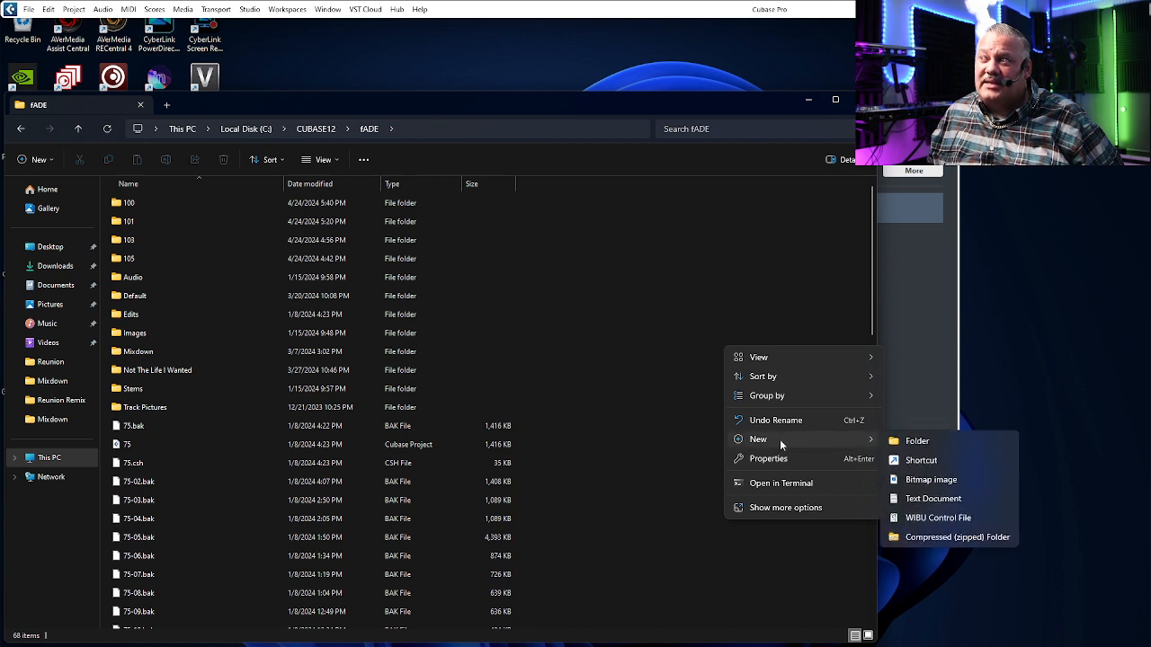
click(917, 442)
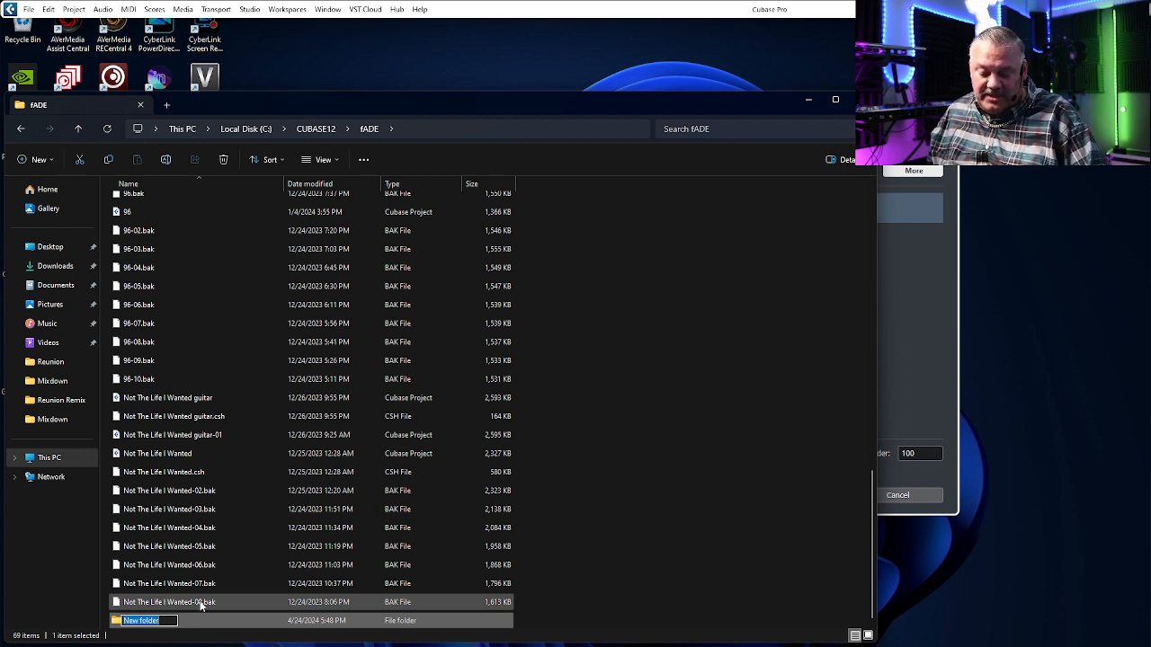
text(96)
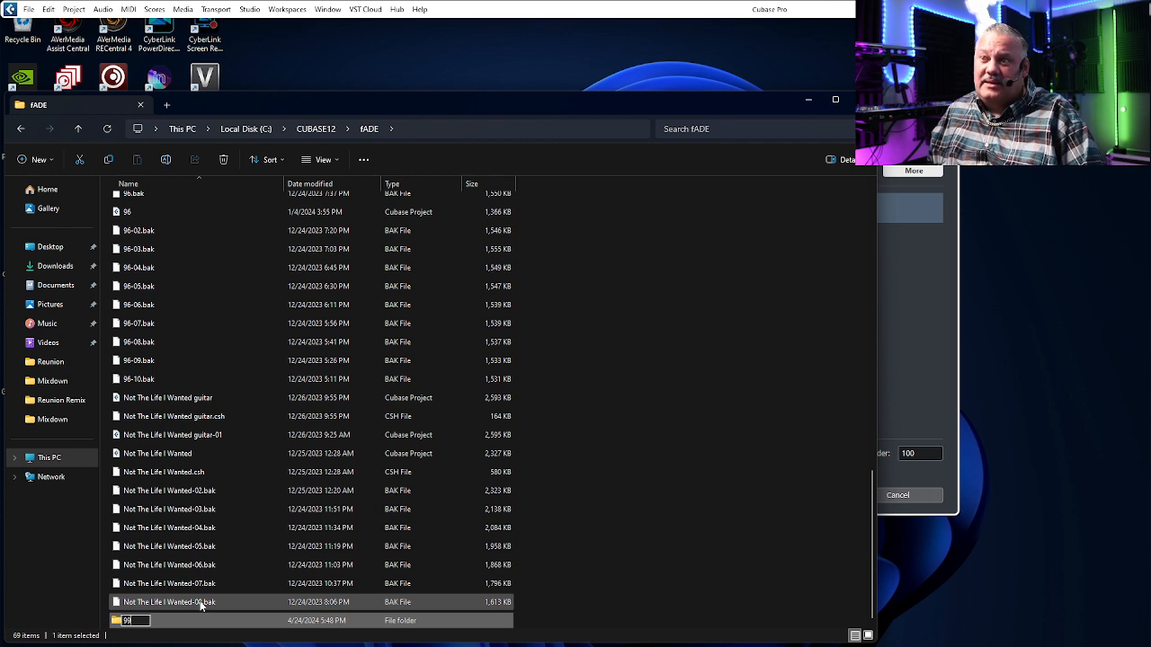
key(Return)
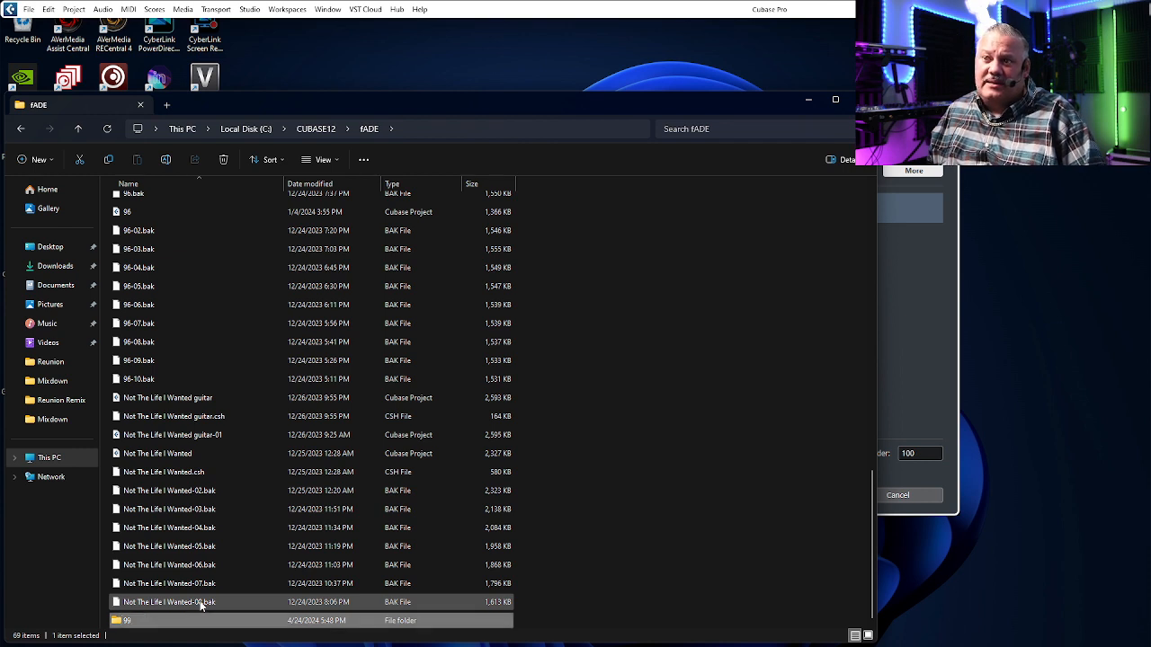
double_click(162, 627)
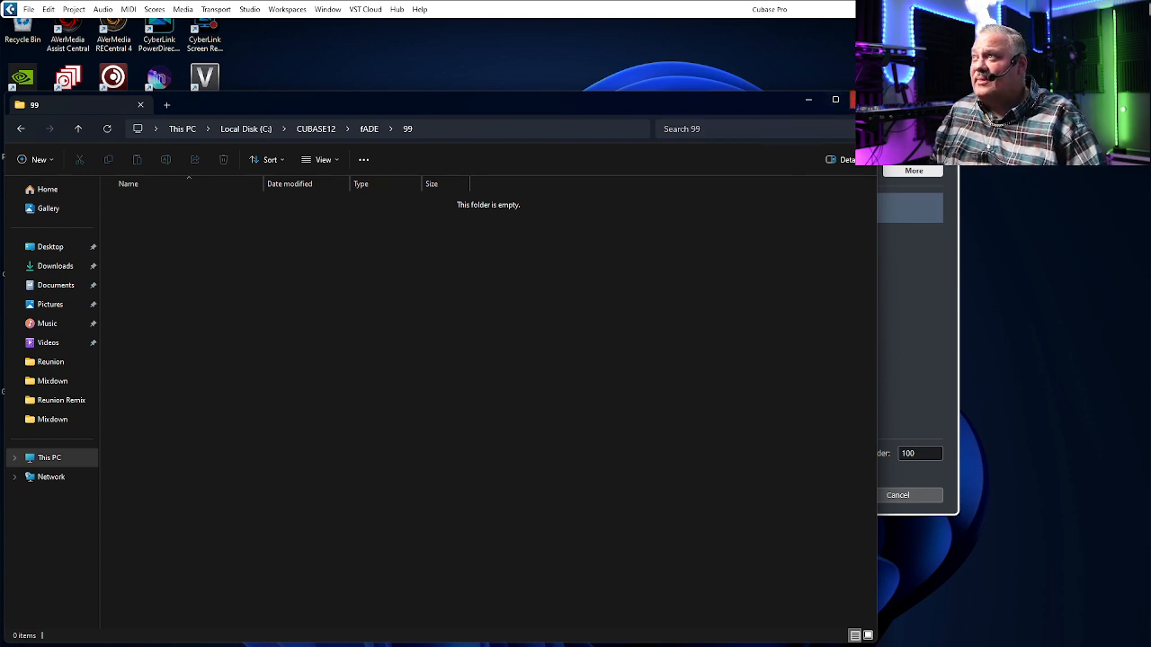
click(852, 104)
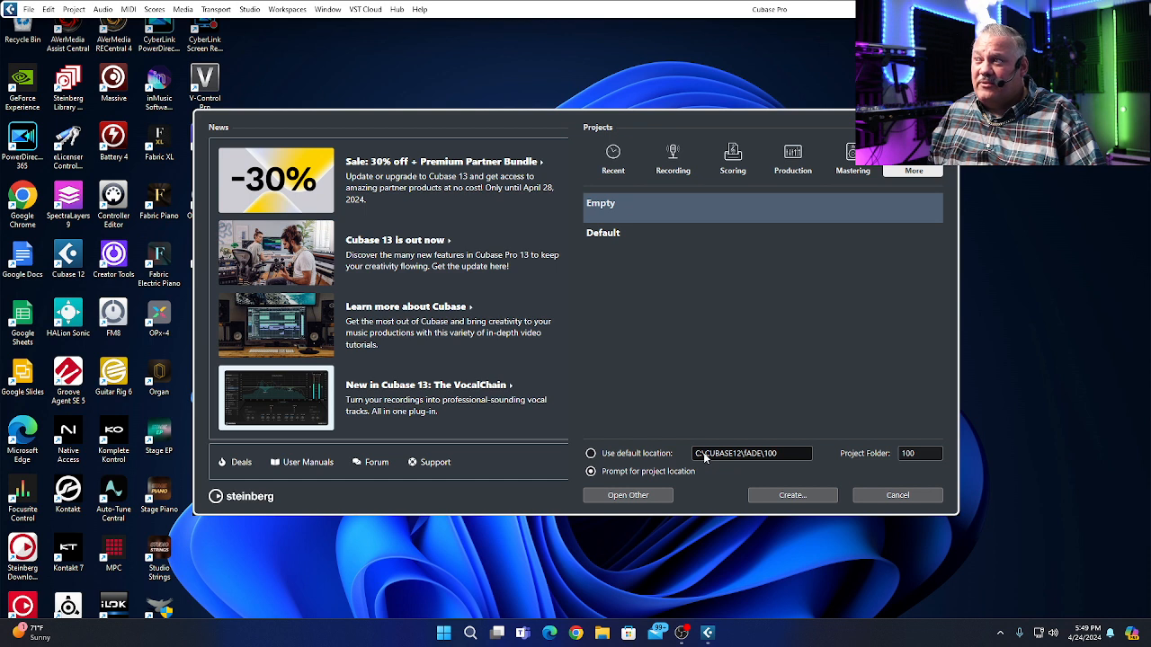
Step: Set the default project location to C:\CUBASE12\fADE\99
click(762, 456)
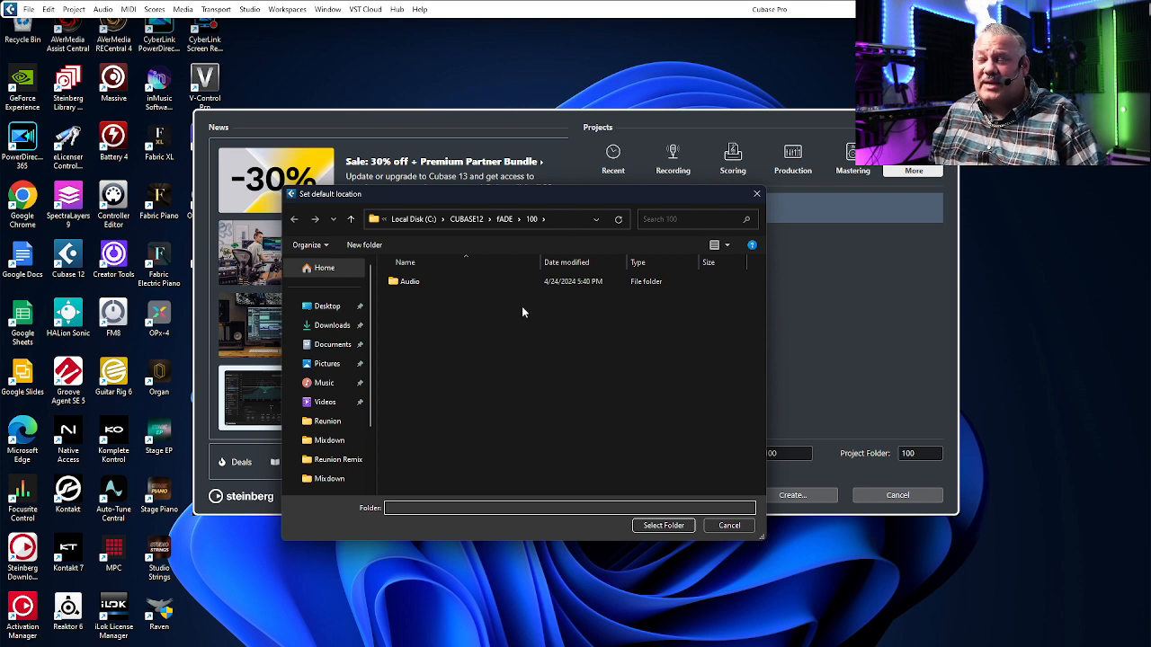
click(504, 221)
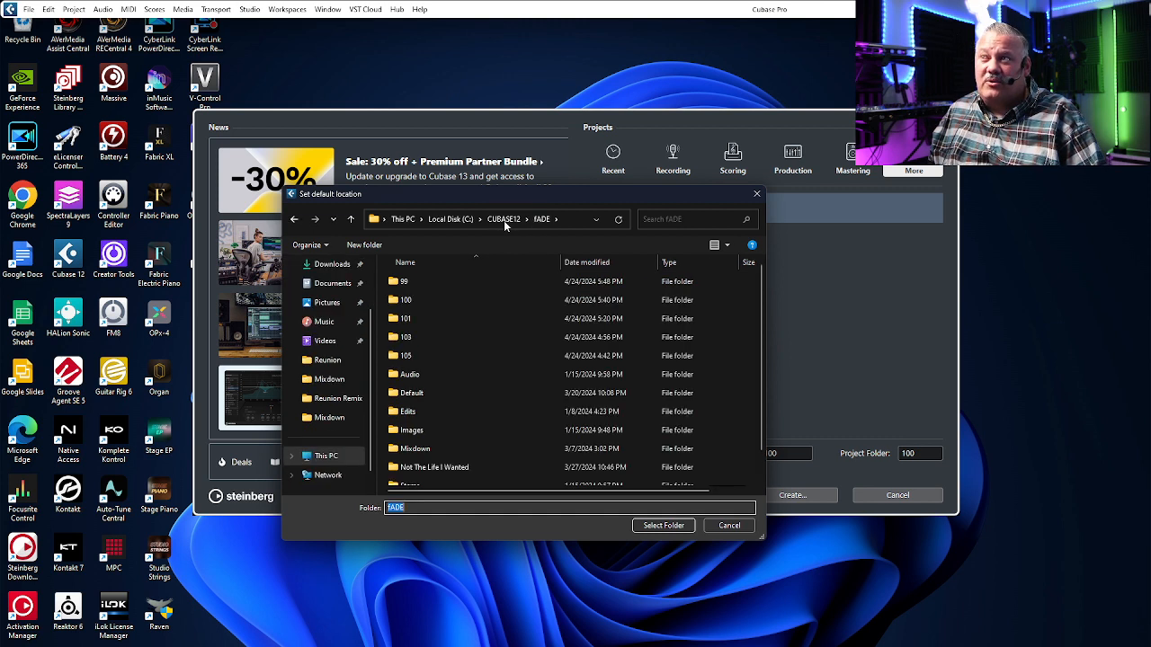
double_click(409, 286)
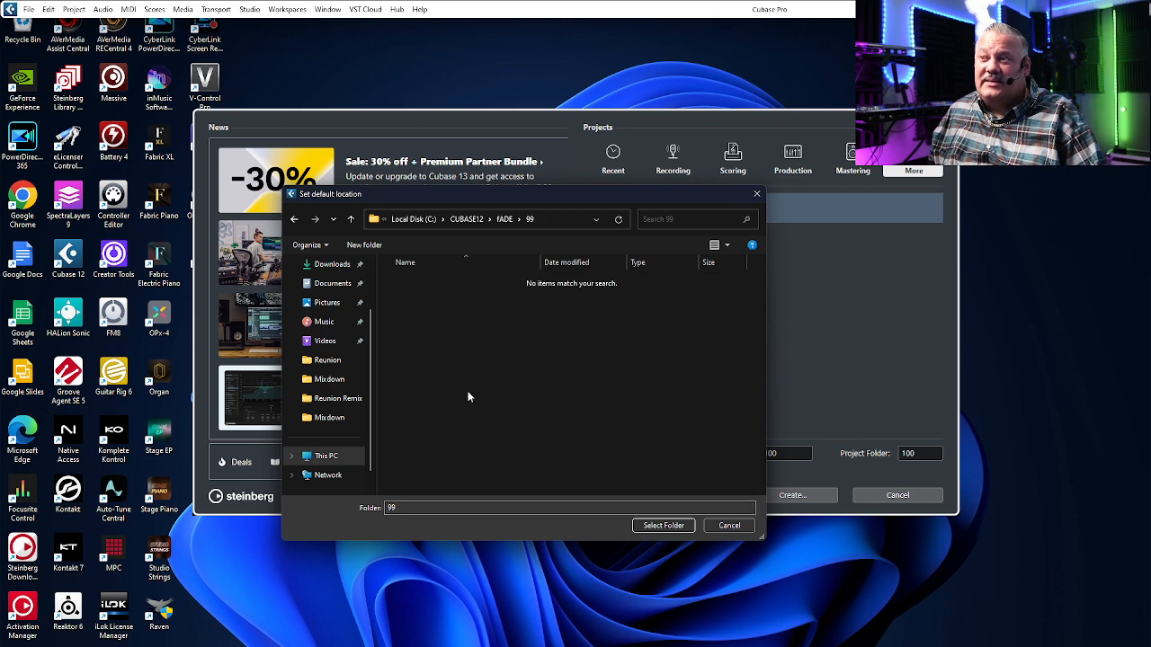
click(655, 522)
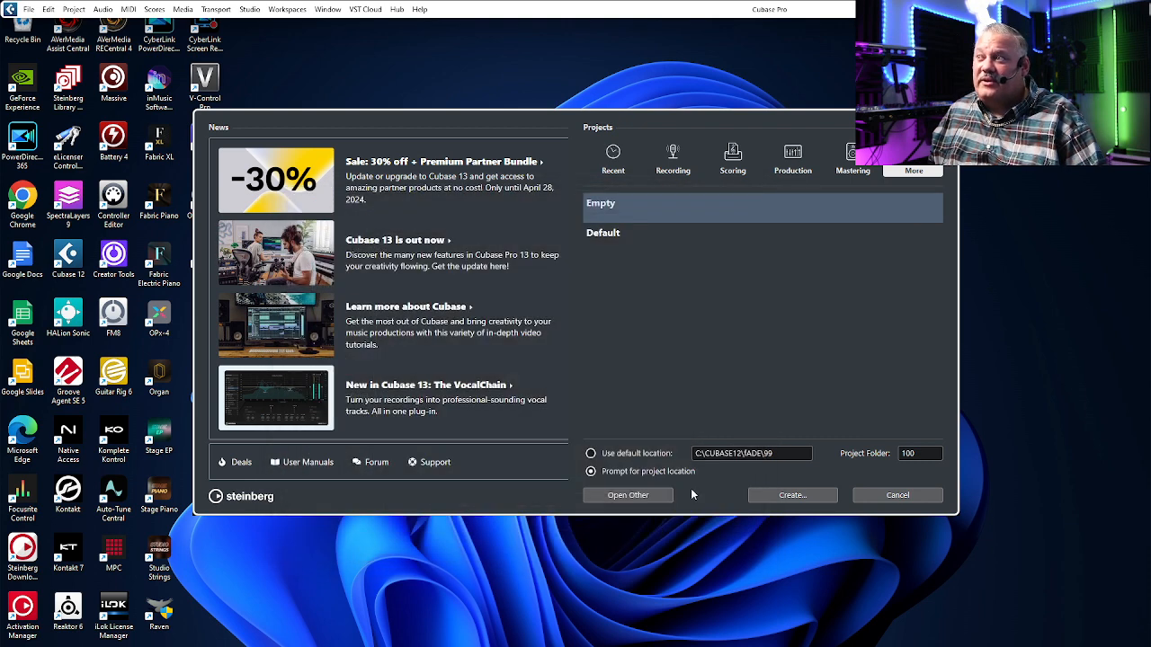
Step: Set the project folder name to 99 and create the empty project in the fADE\99 folder
double_click(914, 455)
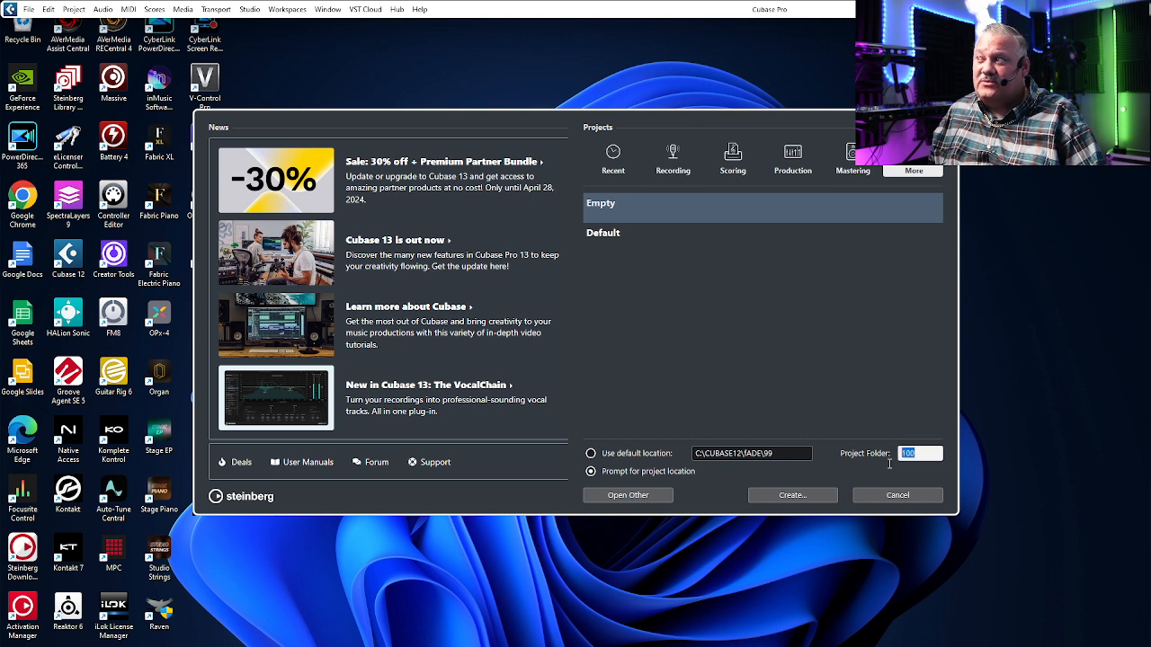
text(99)
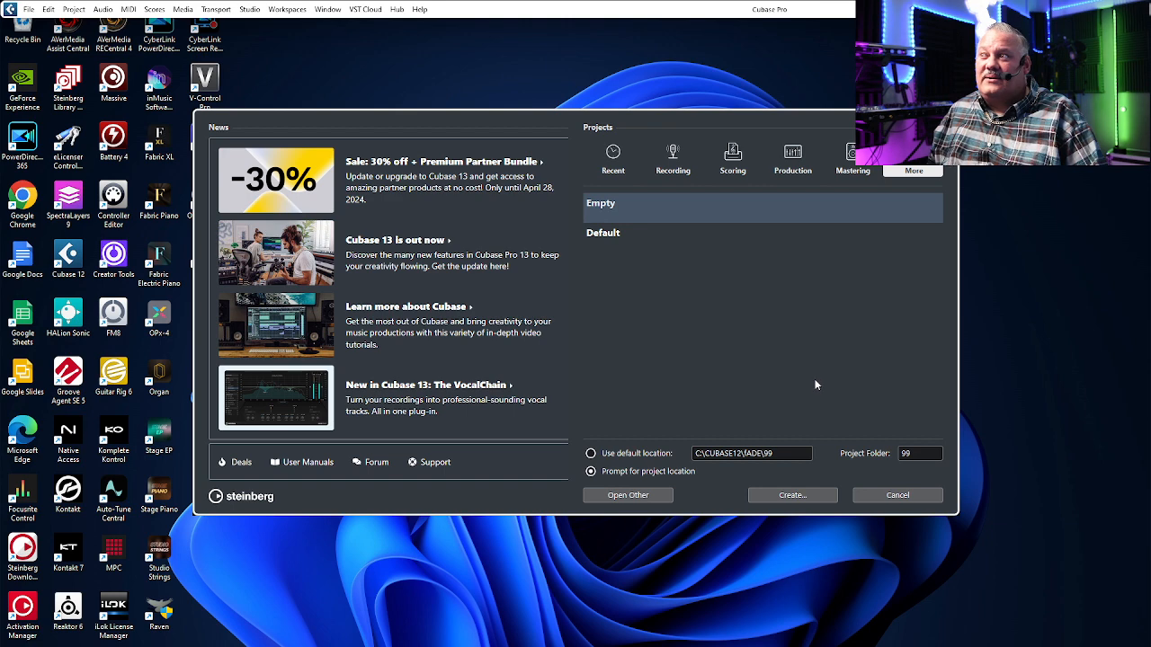
click(803, 500)
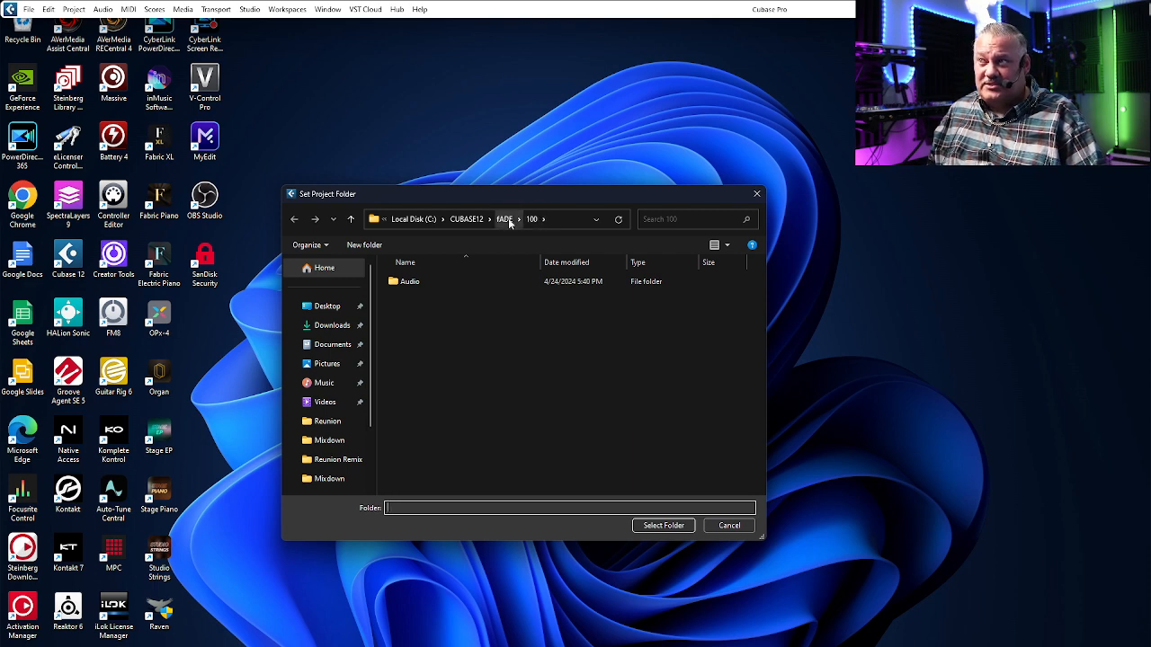
click(506, 220)
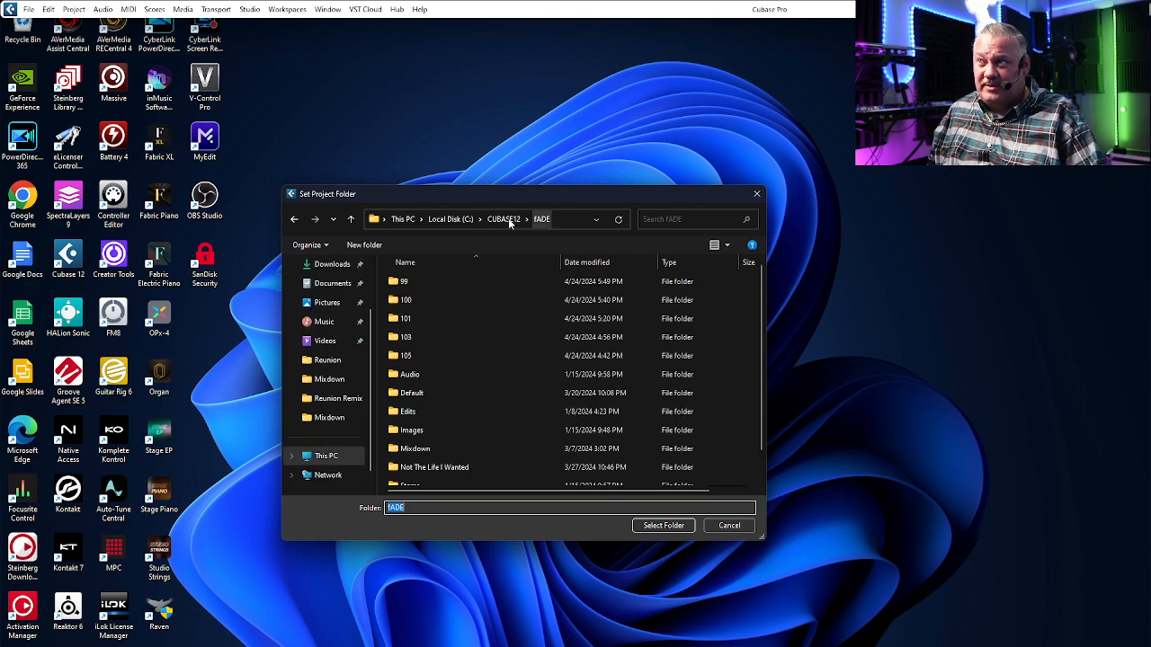
double_click(411, 286)
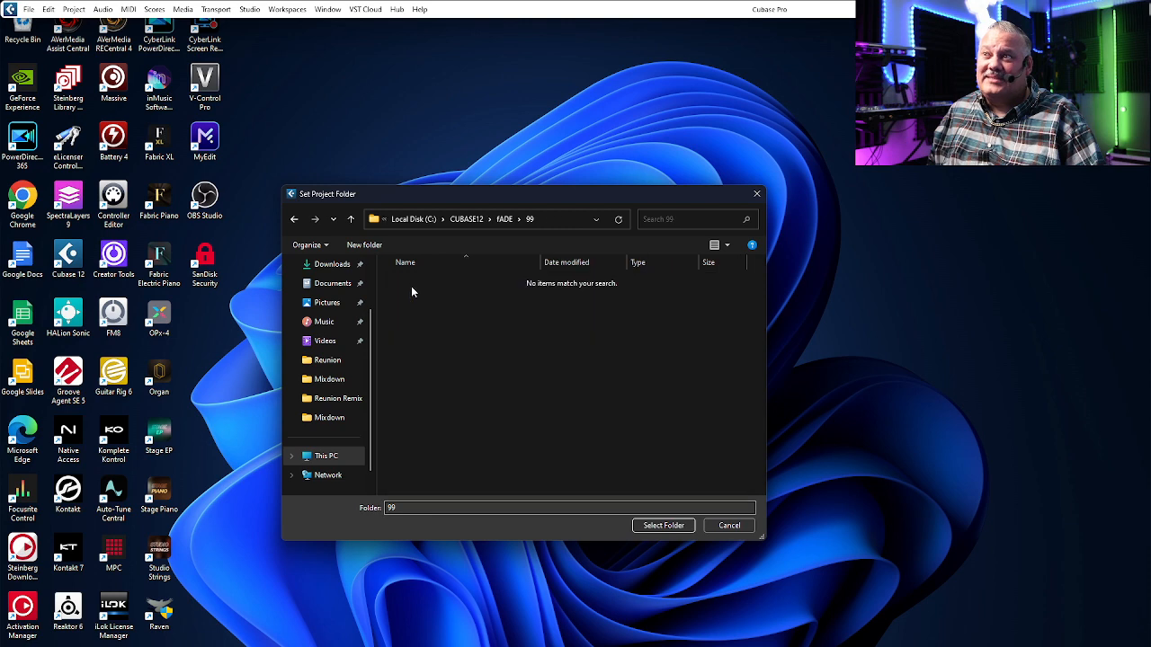
click(663, 526)
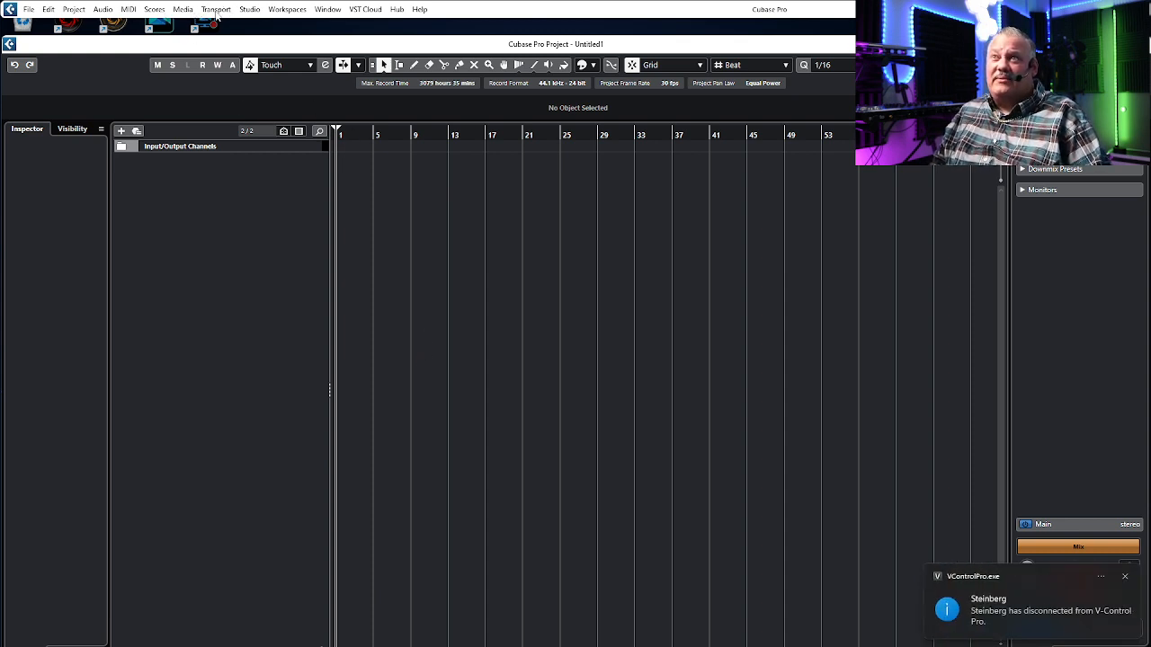
Step: Open Audio Connections and remove the Stereo In bus from the inputs
click(251, 9)
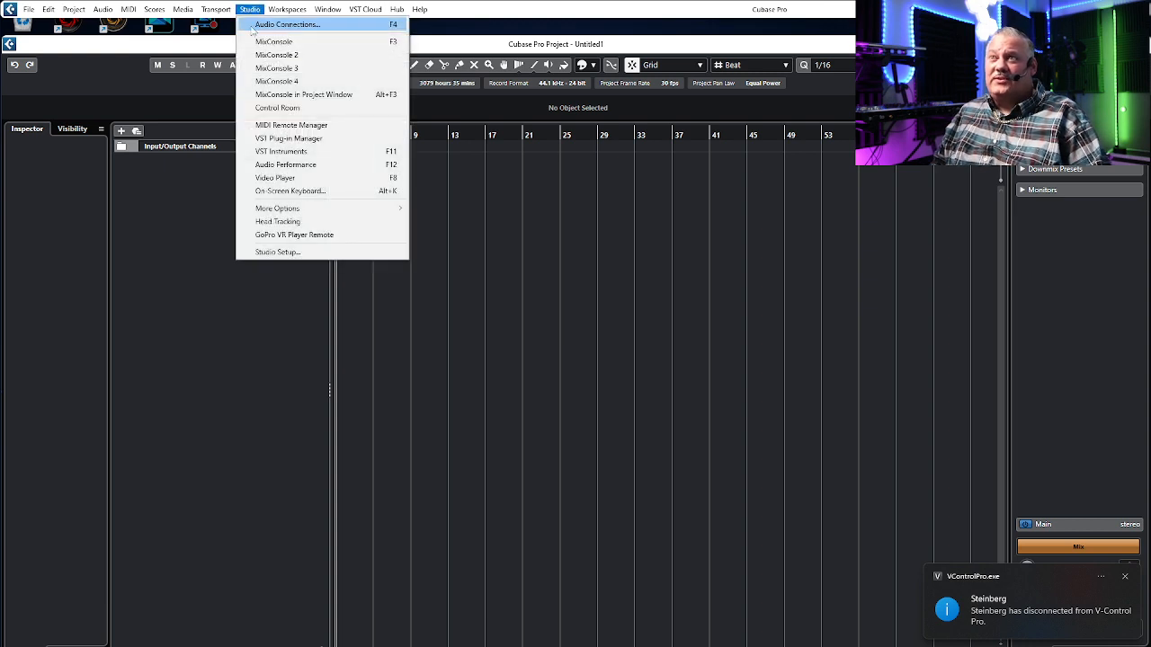
click(286, 27)
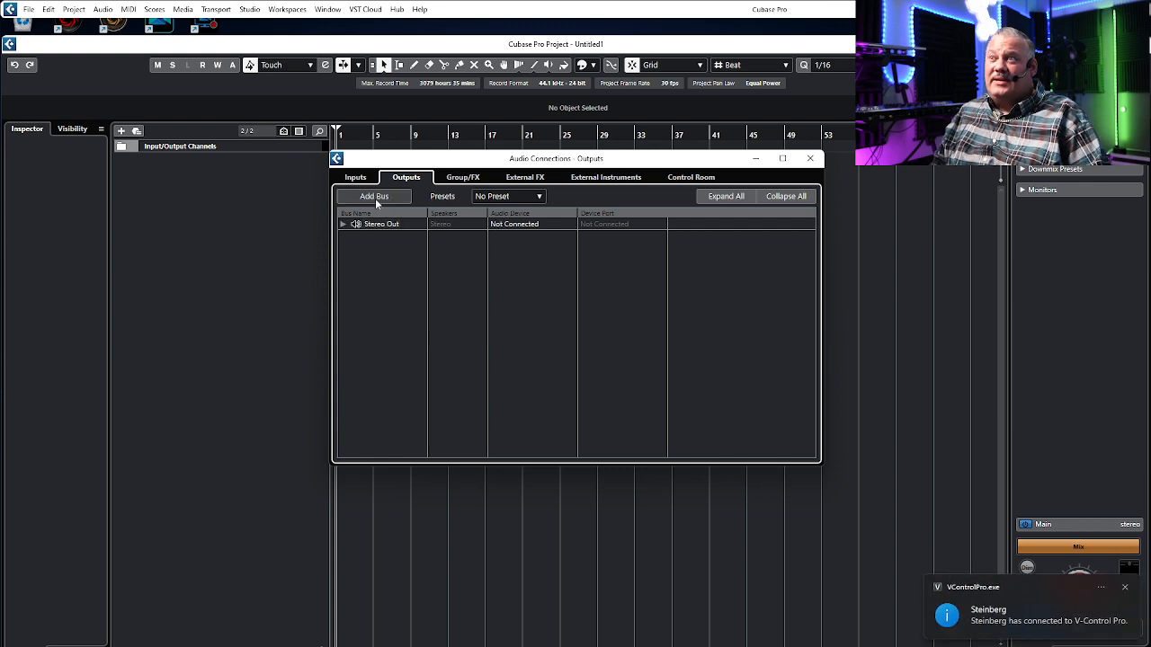
click(349, 178)
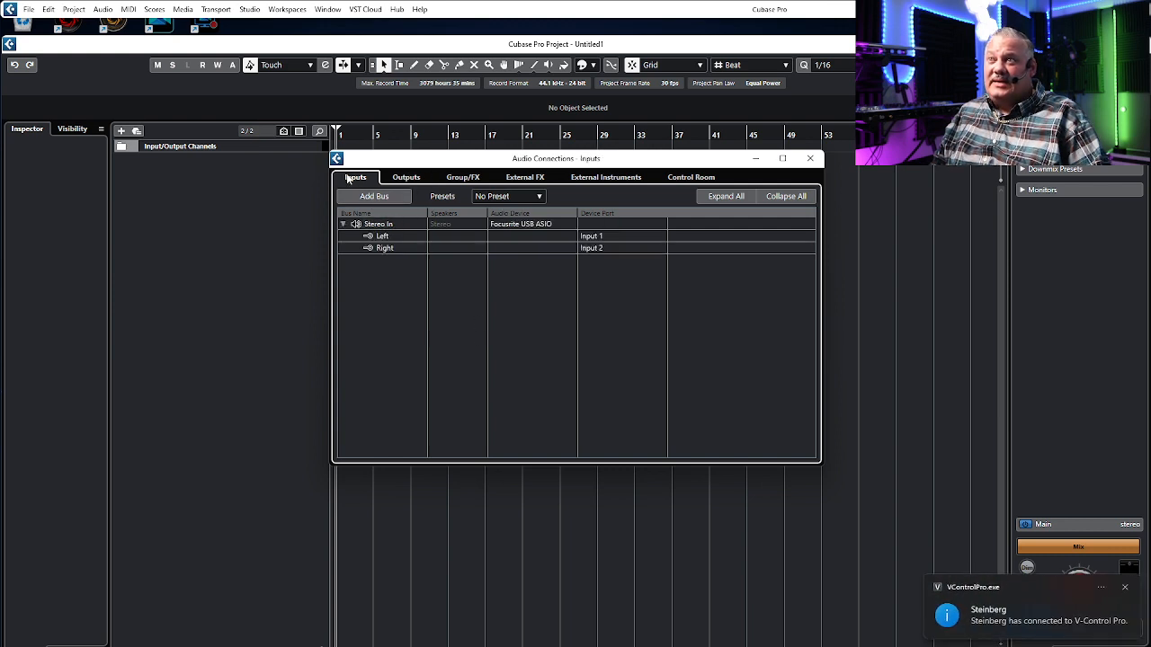
right_click(381, 226)
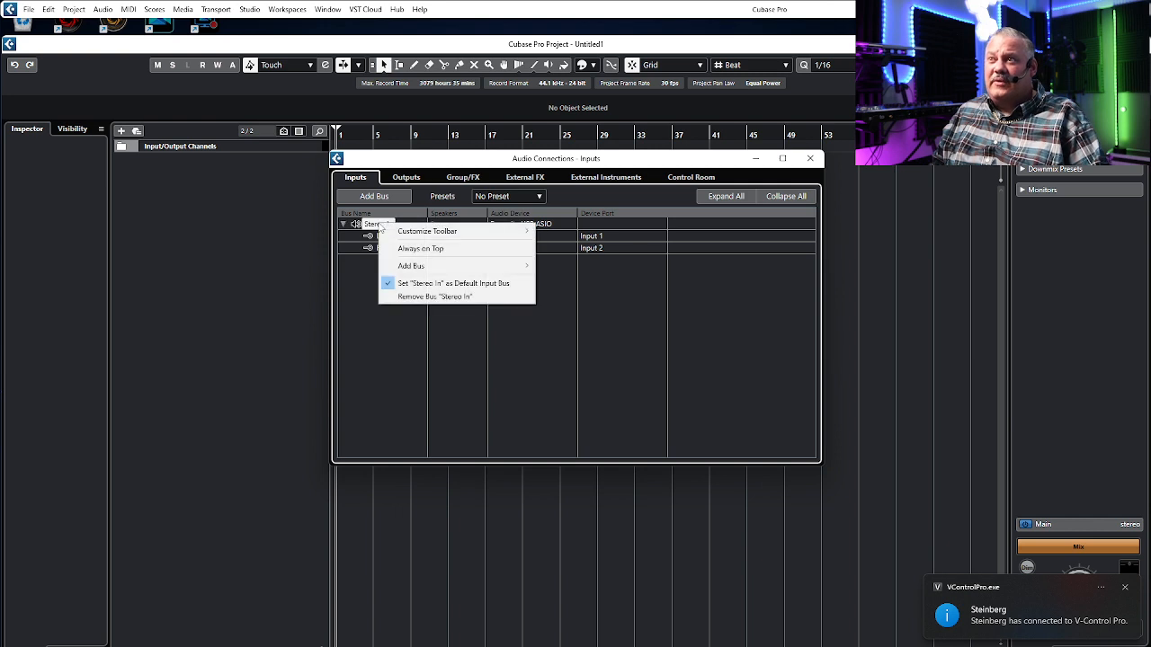
click(437, 295)
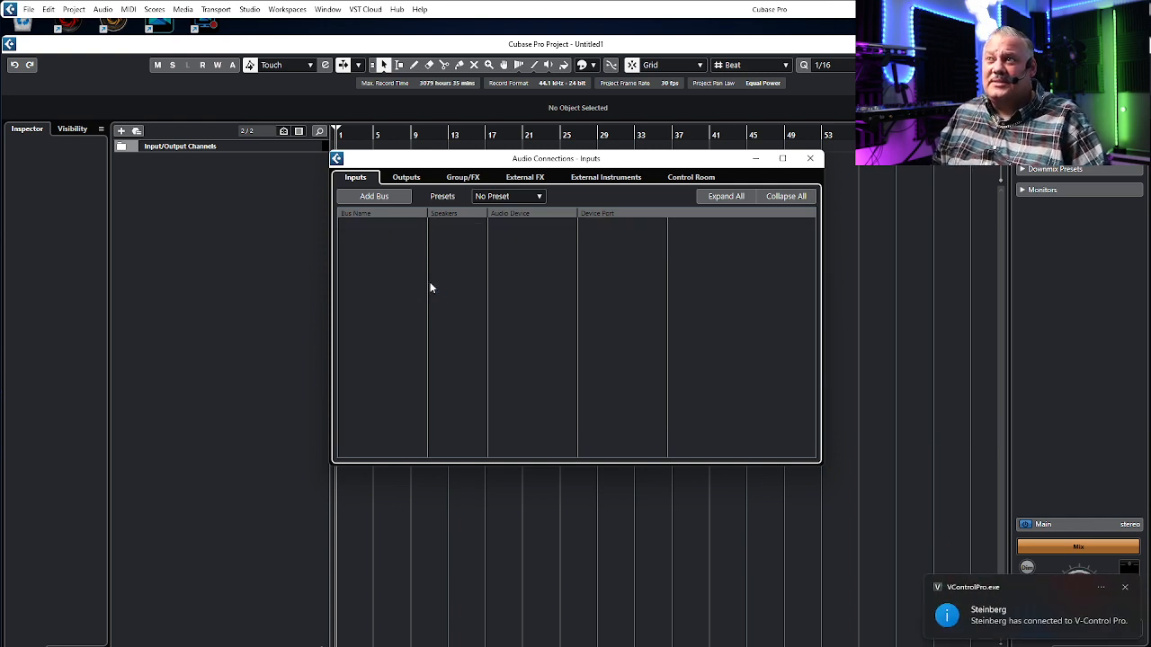
Step: Add 8 mono input buses
click(374, 196)
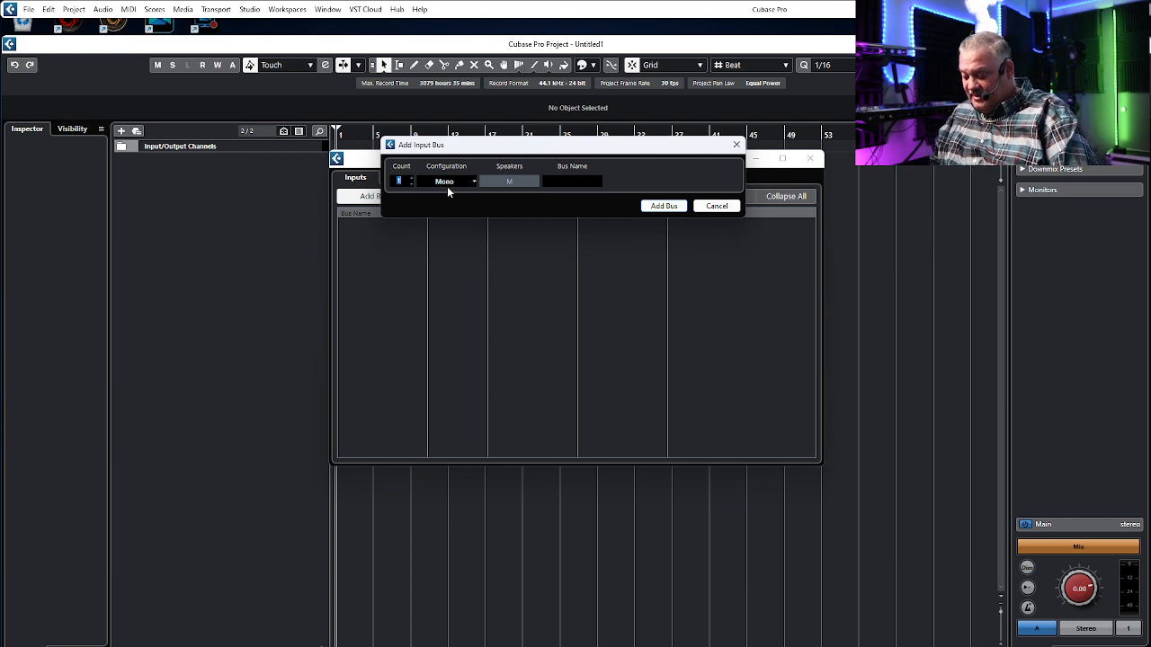
text(8)
key(Return)
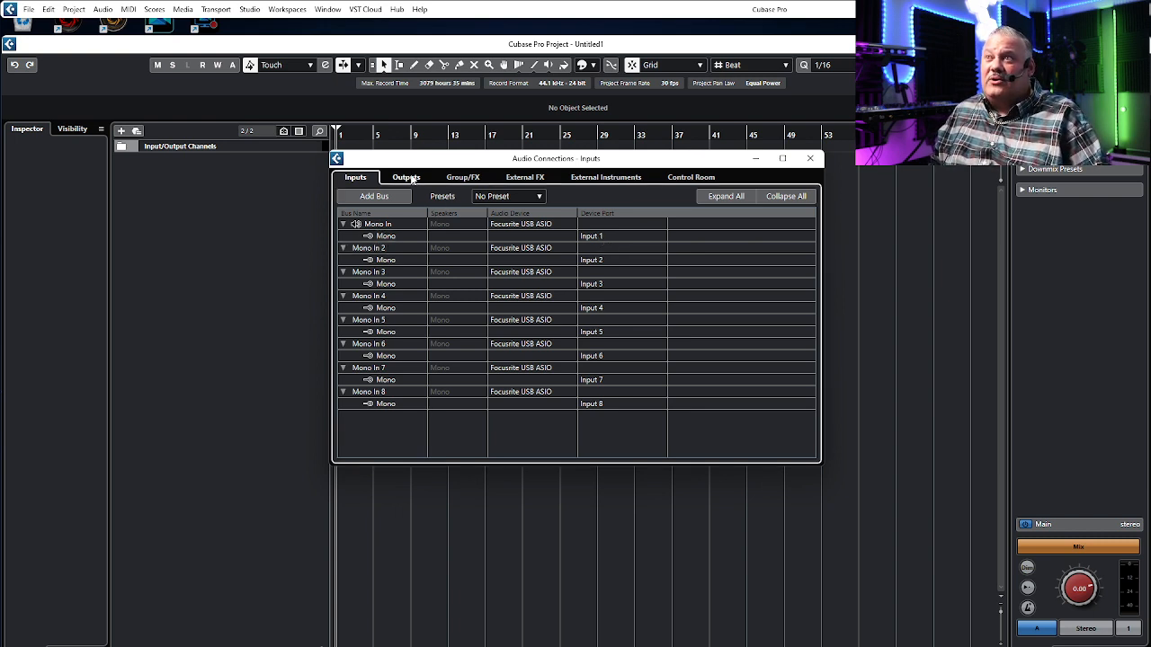
Step: Connect the Stereo Out bus to the Focusrite USB ASIO device, expand it, and close Audio Connections
click(409, 177)
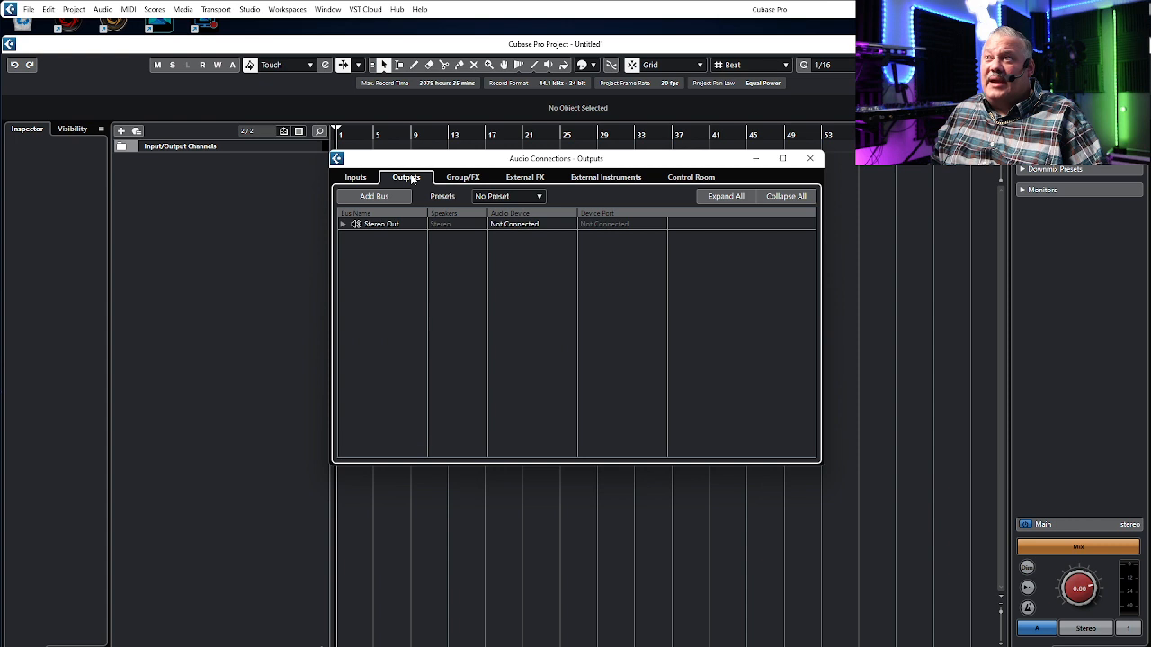
click(514, 225)
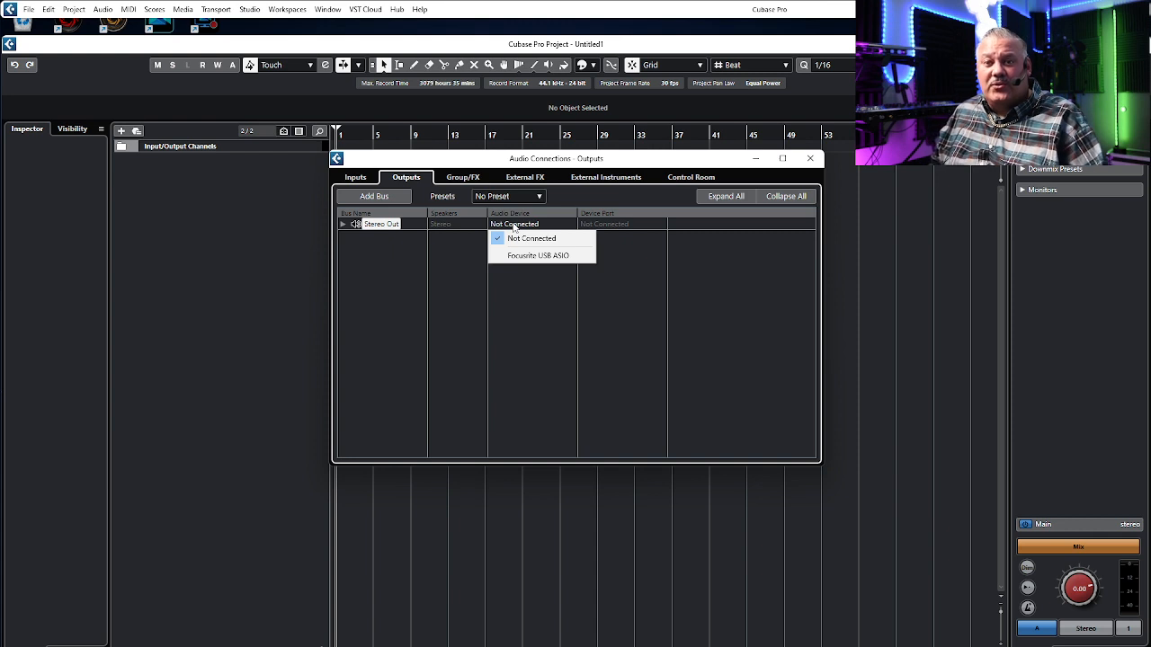
click(553, 255)
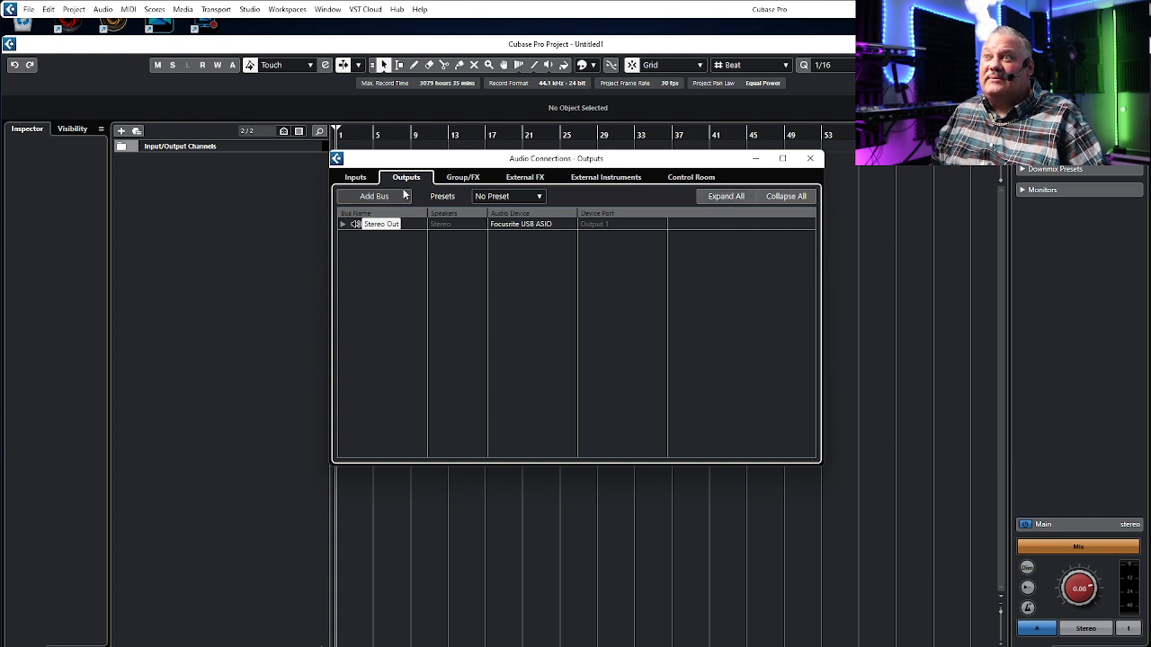
click(343, 224)
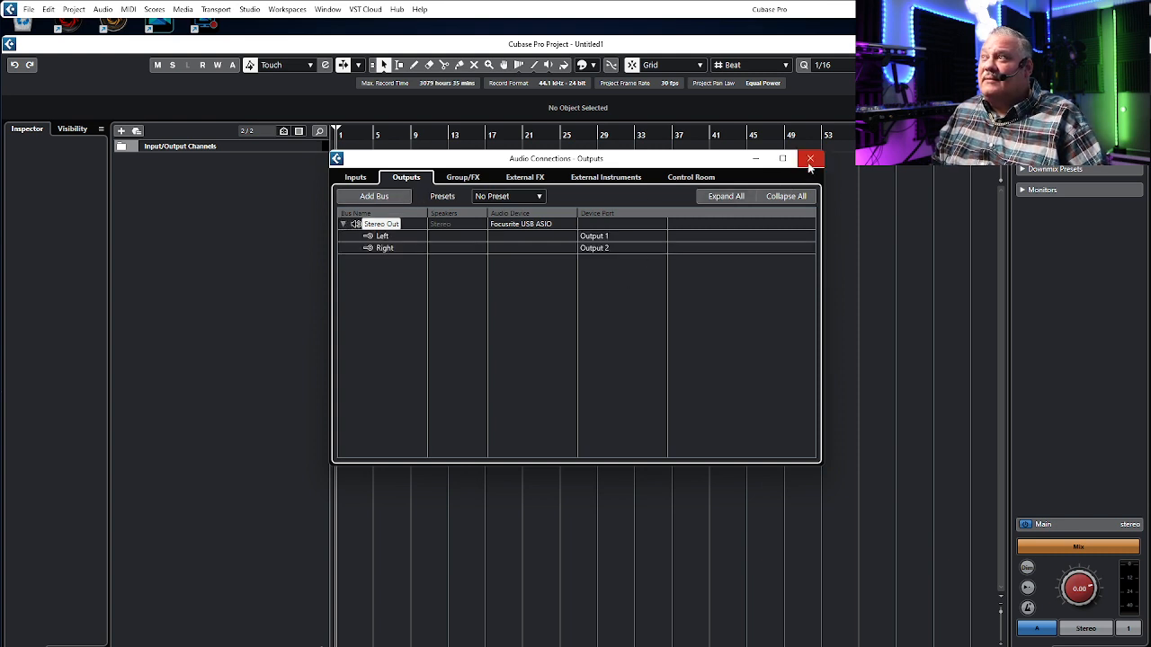
click(810, 160)
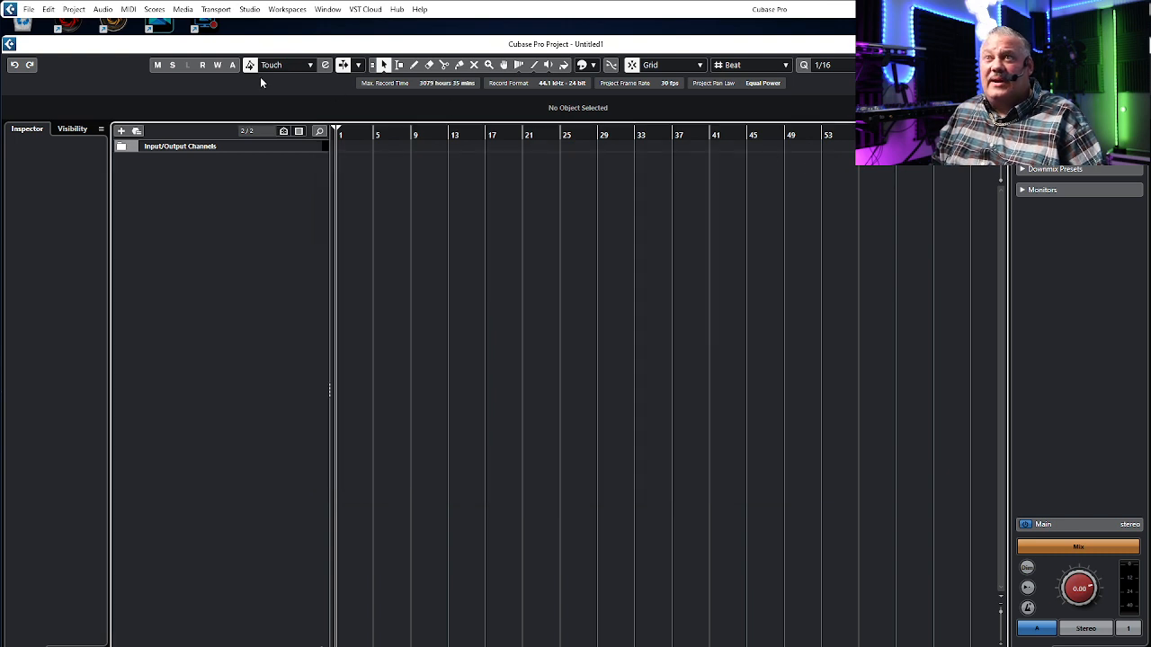
Step: Add 32 mono audio tracks with Mono In as input and Stereo Out as output
click(28, 8)
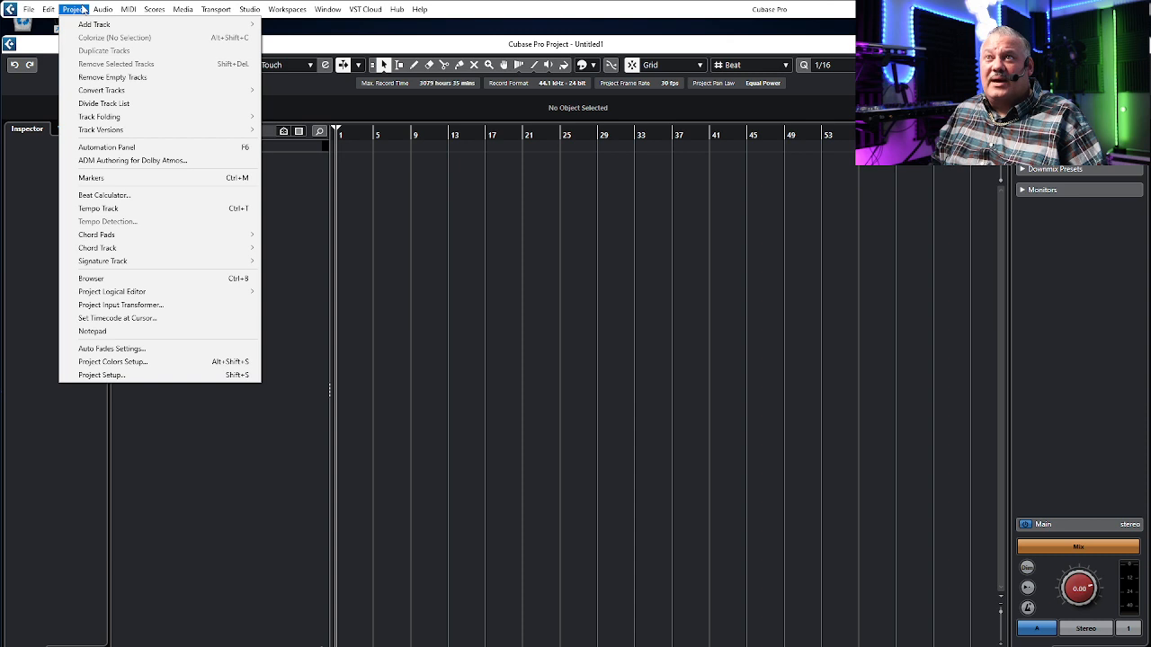
mouse_move(95, 27)
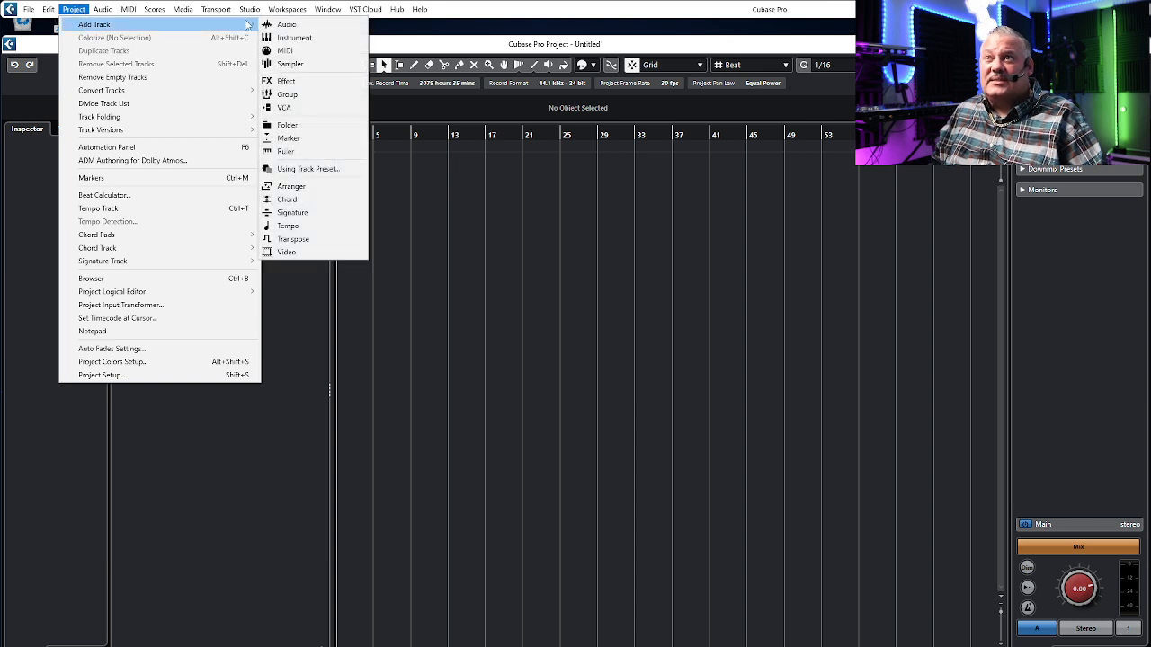
click(288, 25)
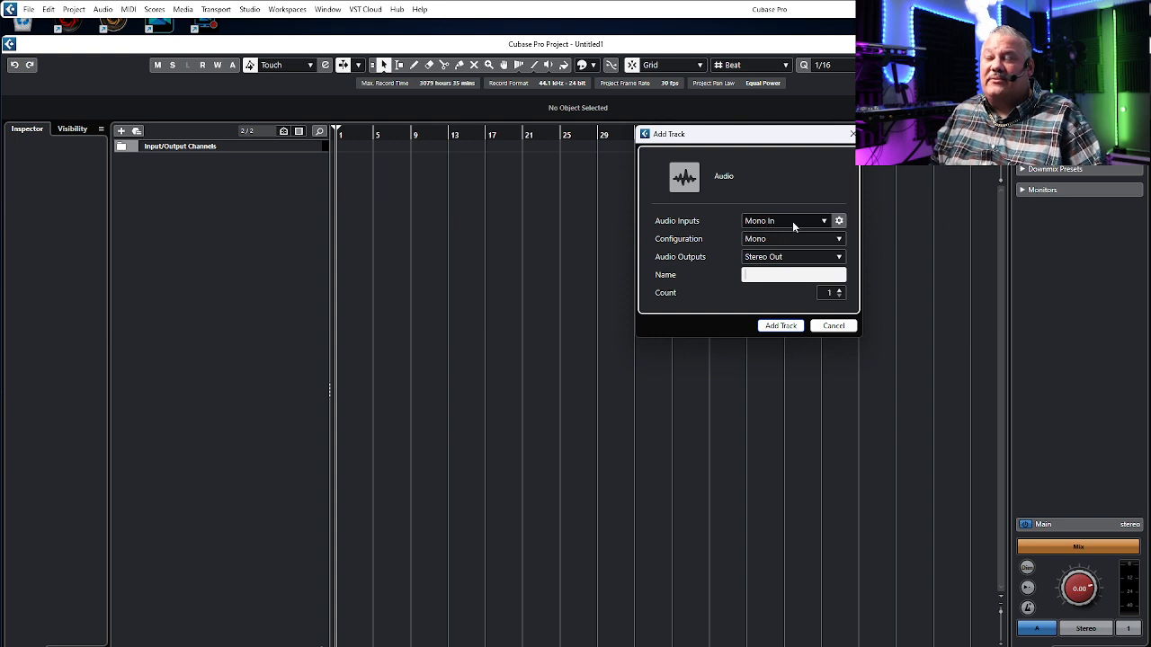
click(828, 293)
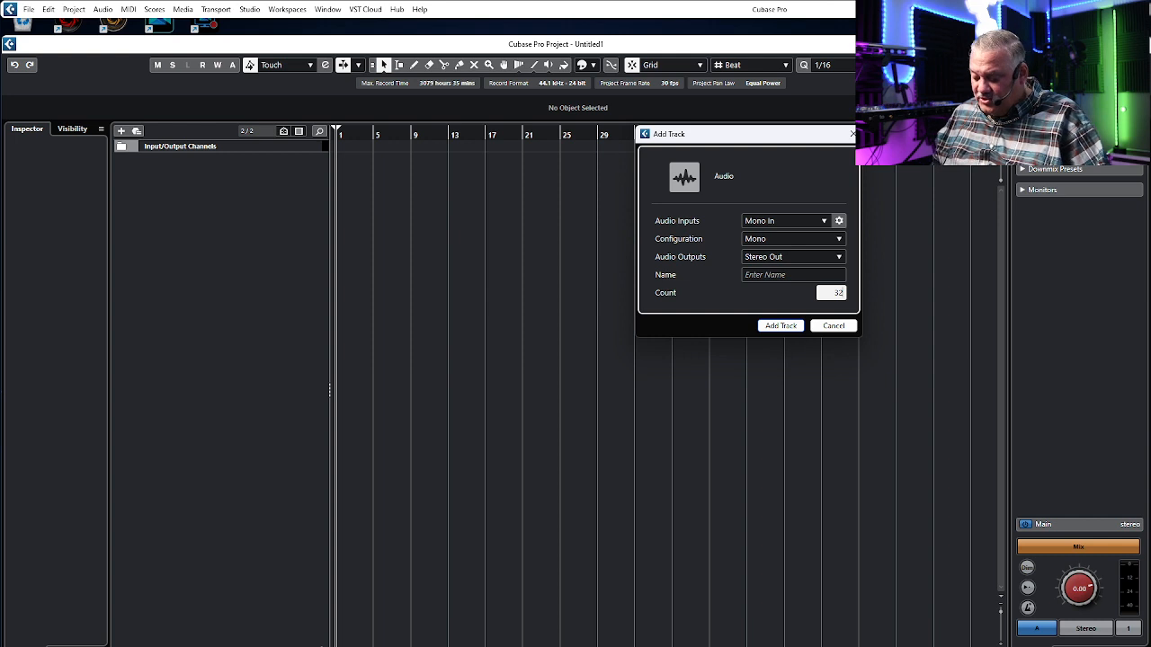
key(Return)
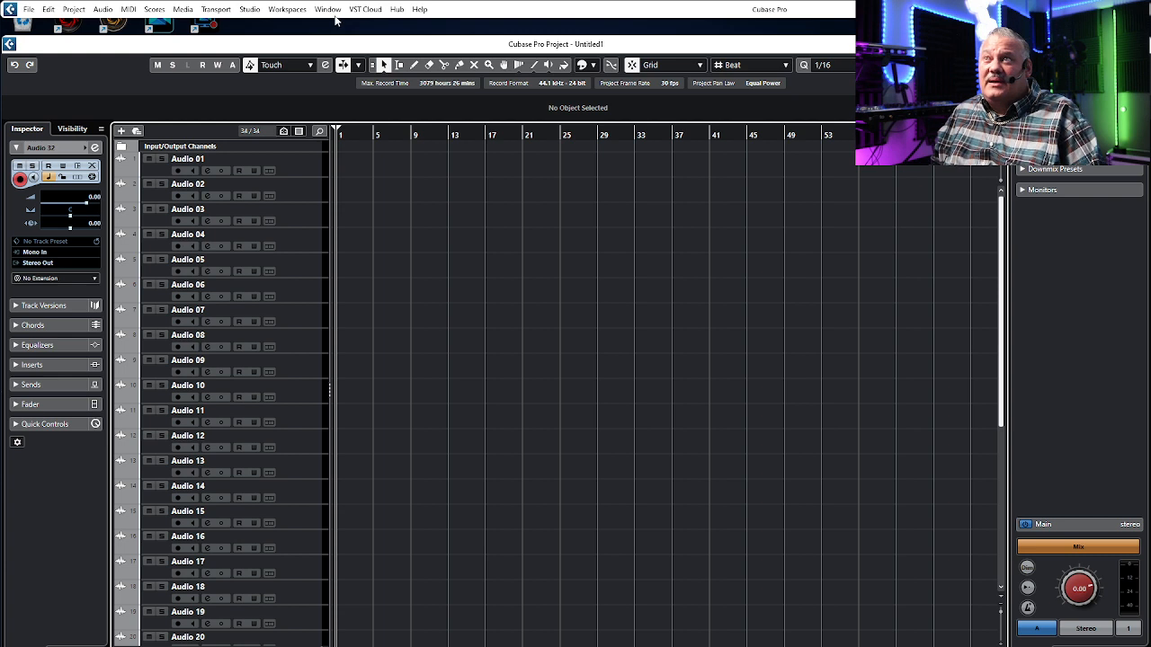
Step: In the MixConsole's routing section, set the input of track Audio 02 to Mono In 2
click(254, 14)
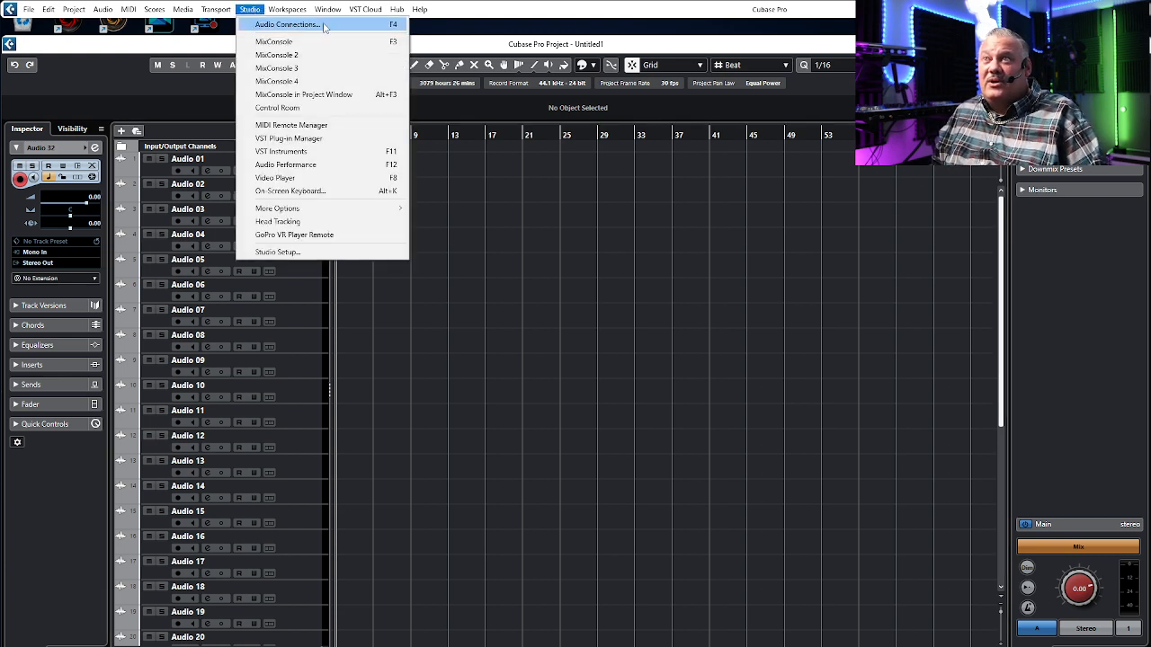
click(269, 55)
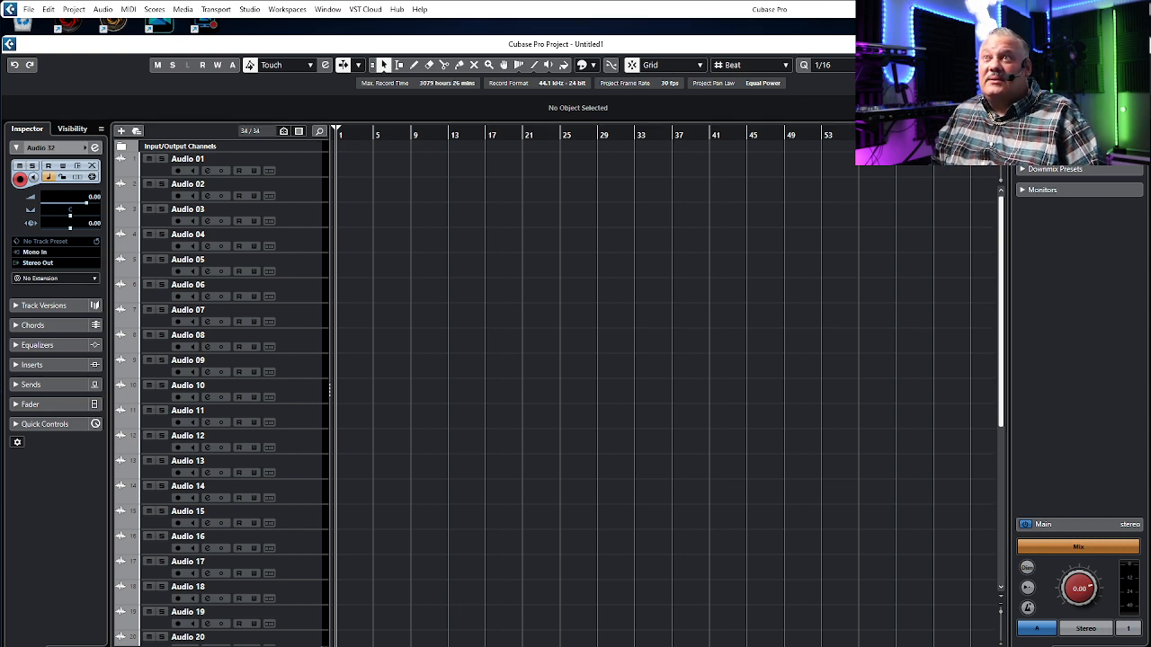
click(259, 13)
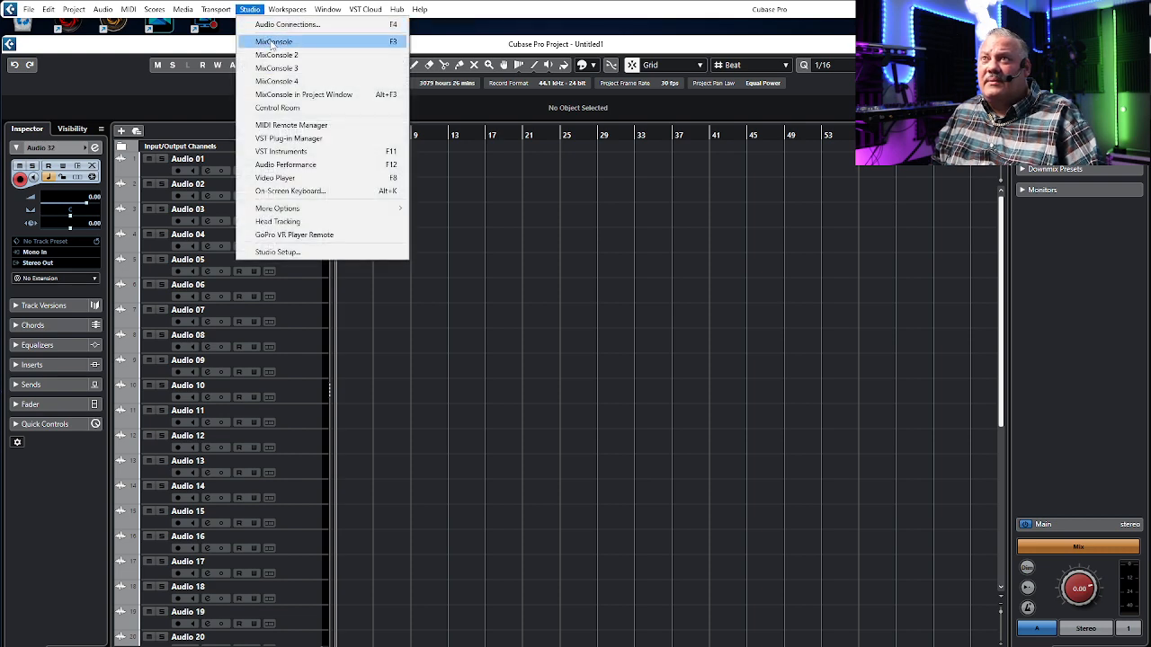
click(275, 41)
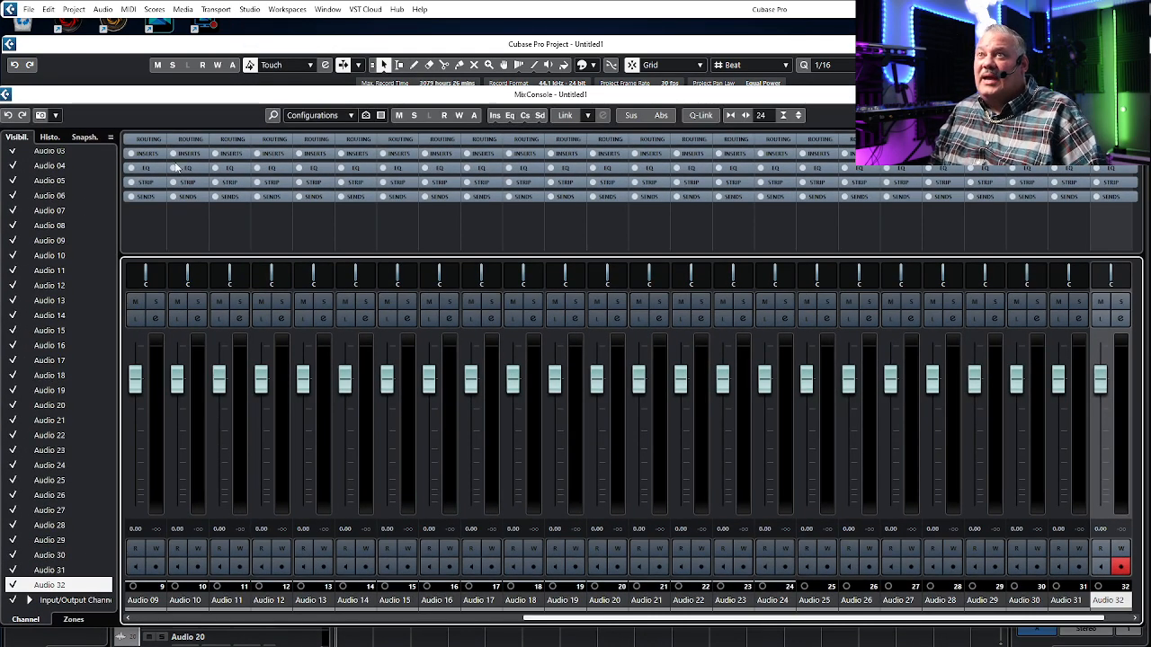
click(154, 139)
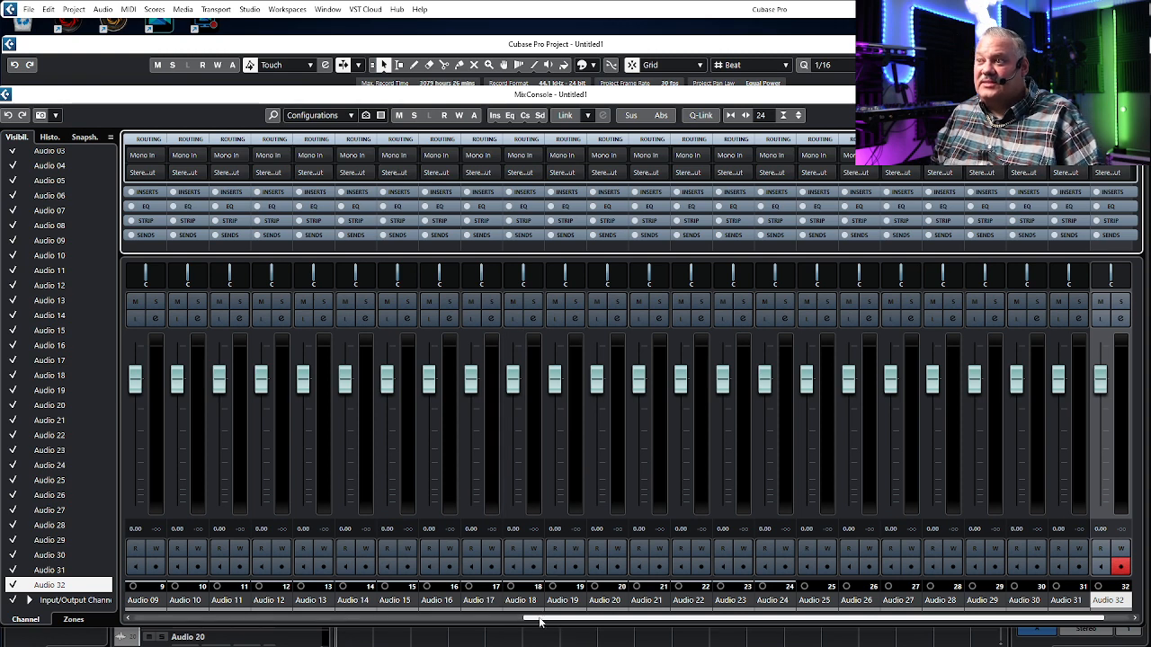
drag(541, 619, 334, 632)
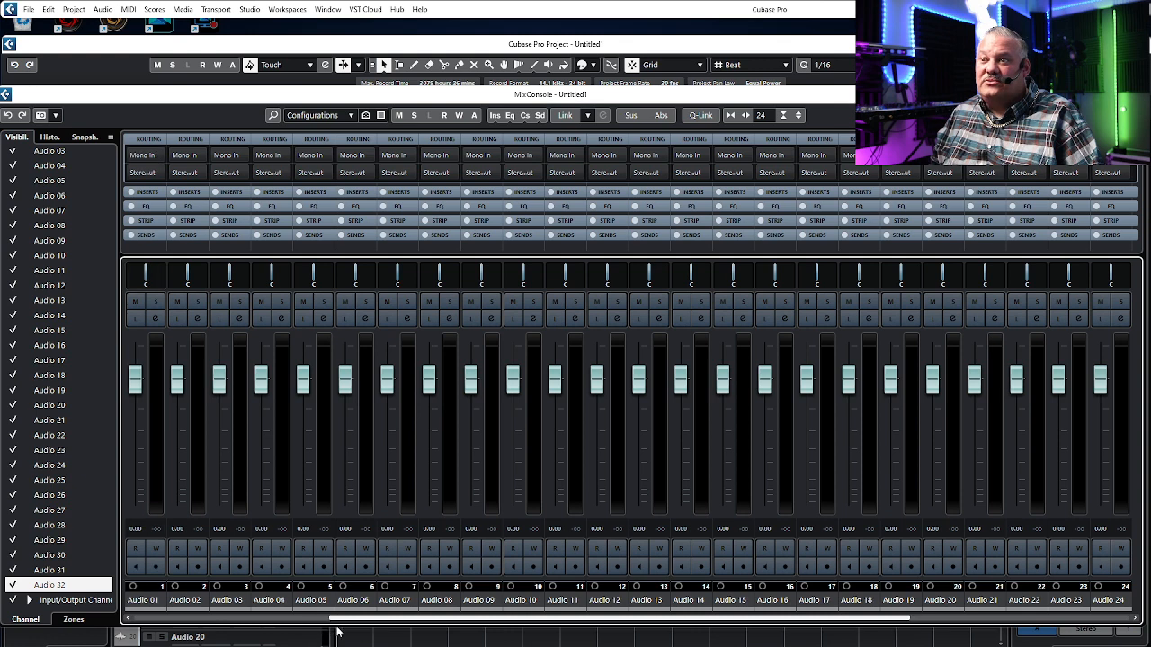
click(146, 156)
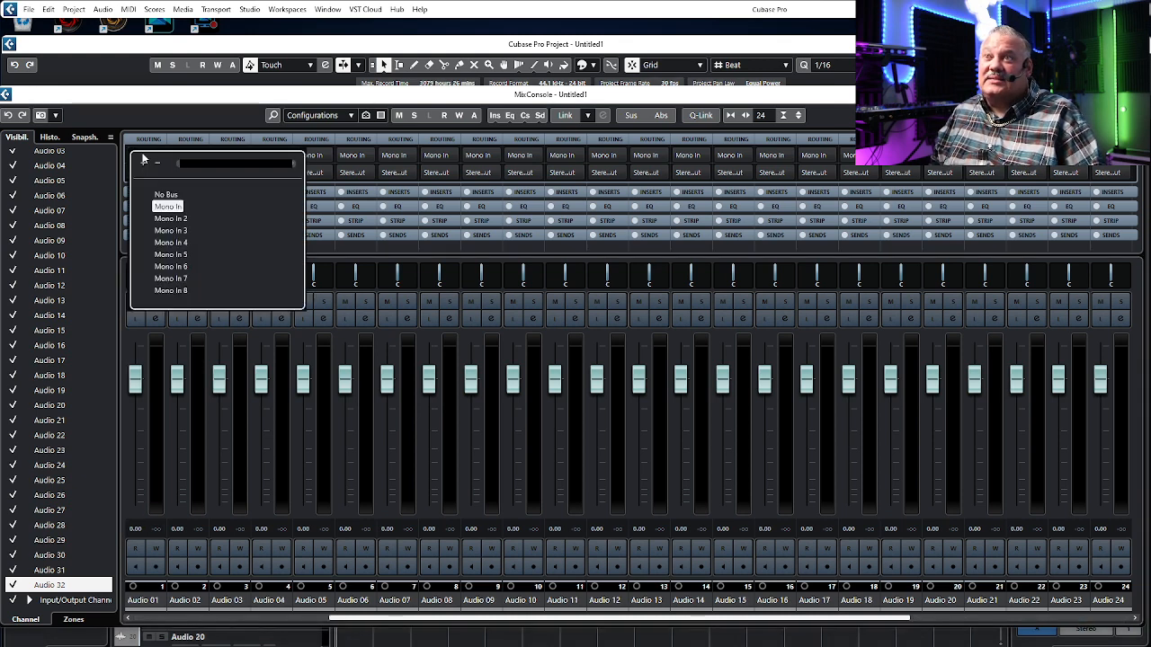
click(206, 117)
click(187, 156)
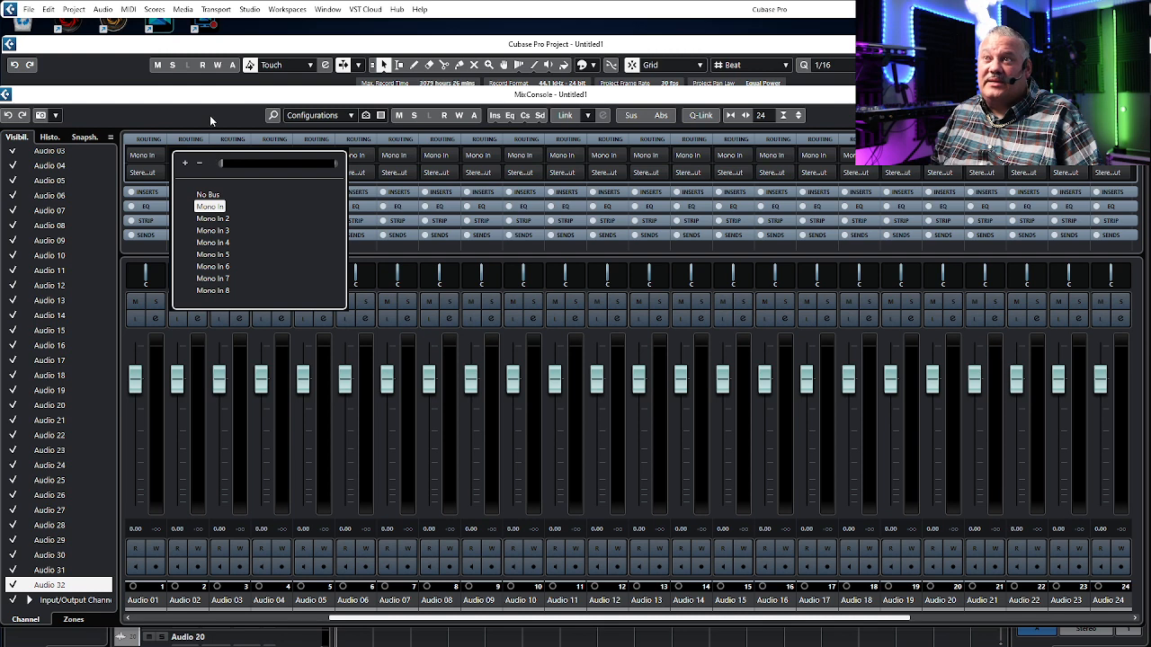
click(209, 115)
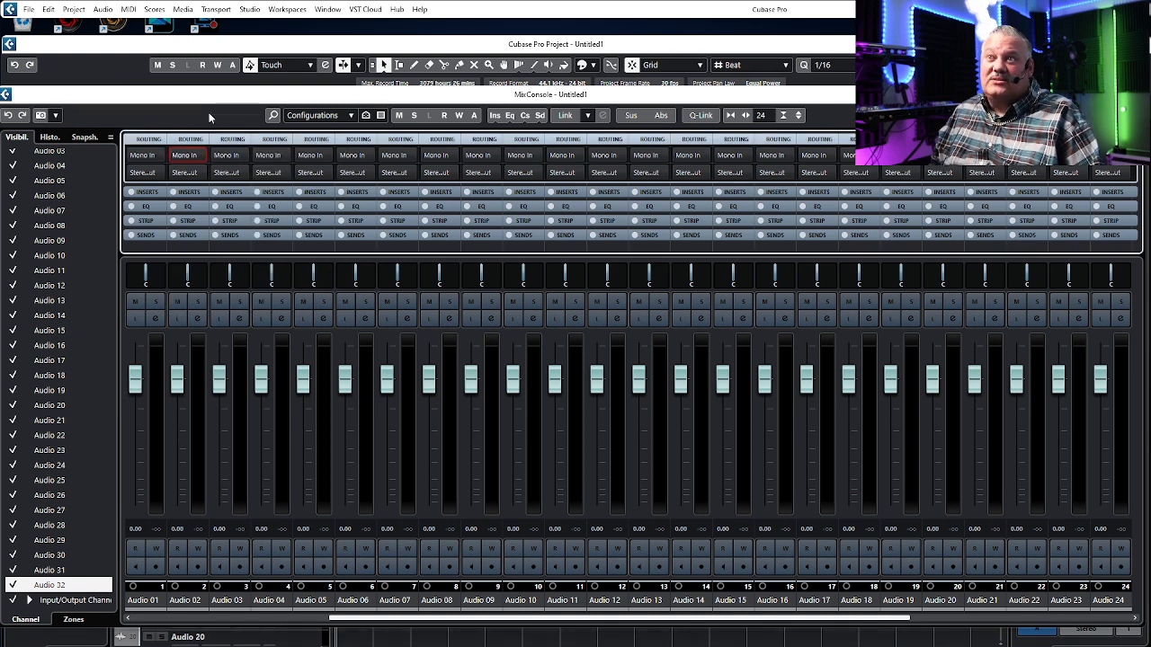
click(185, 155)
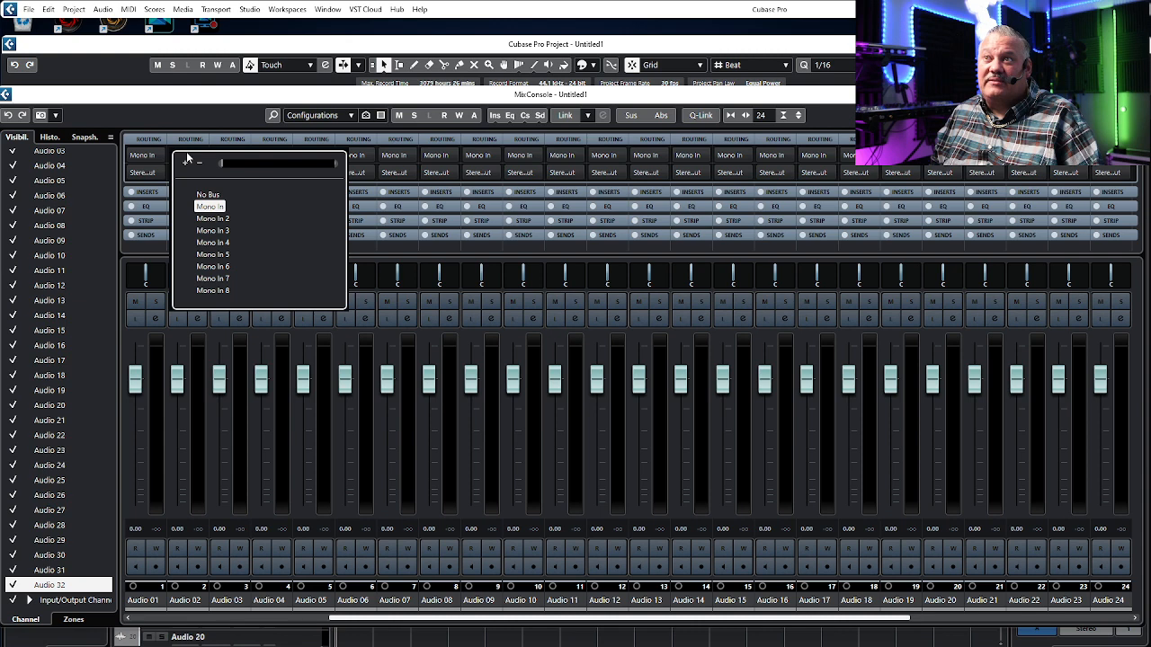
click(214, 219)
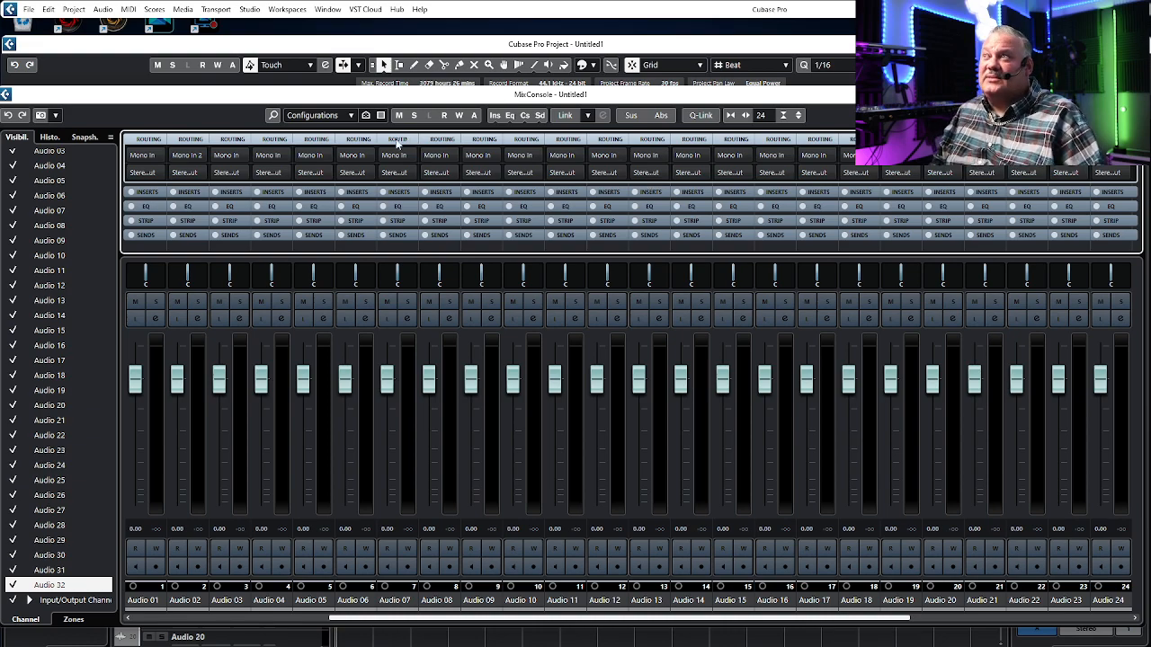
Step: Close the MixConsole window to return to the project
drag(770, 99, 514, 341)
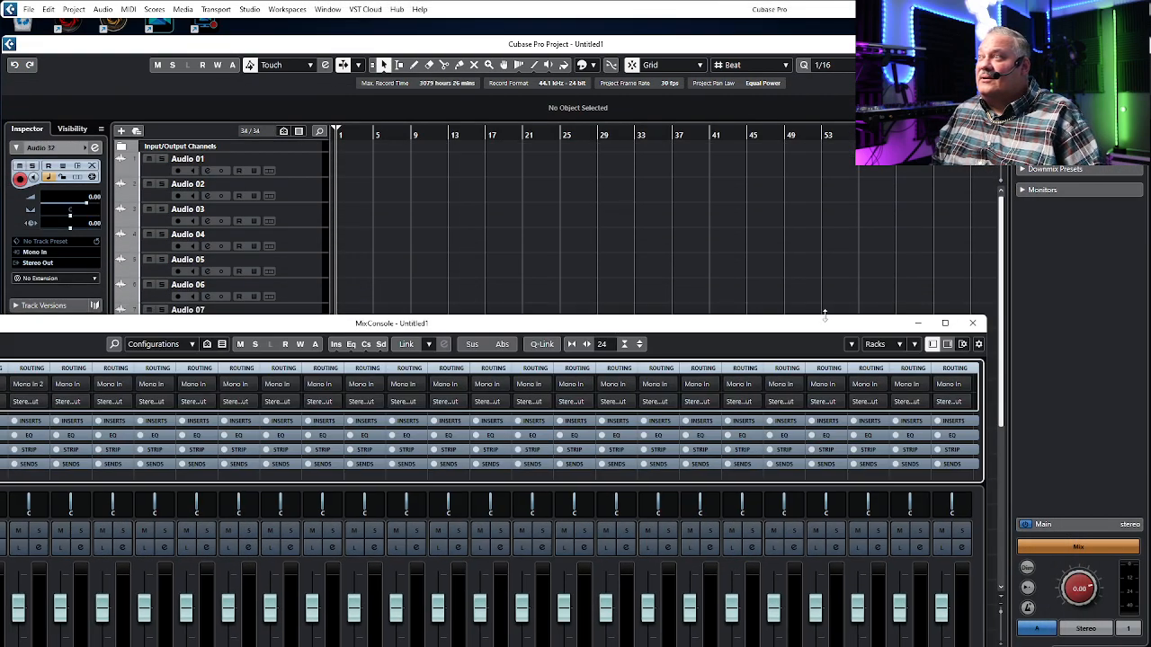
click(972, 323)
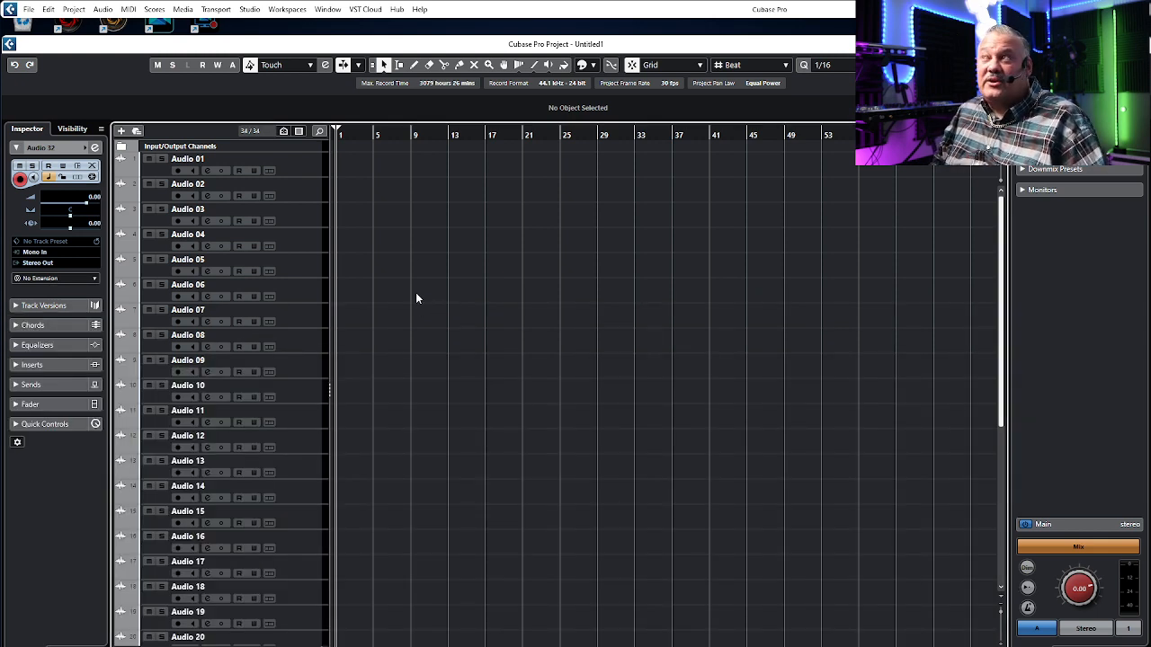
mouse_move(998, 646)
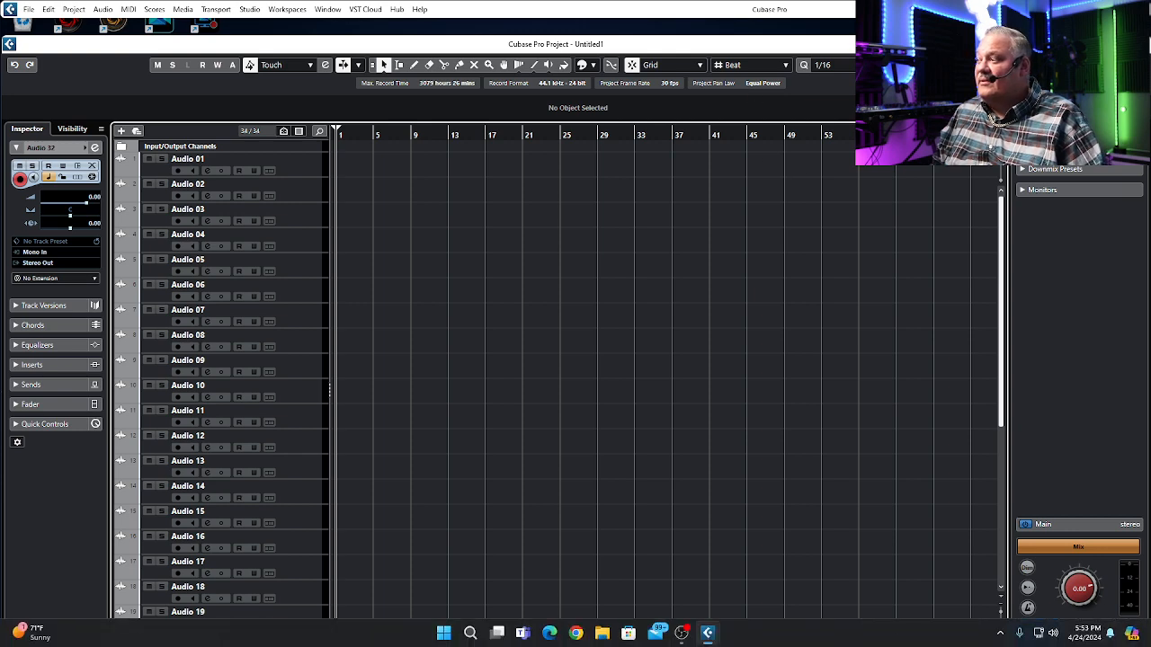